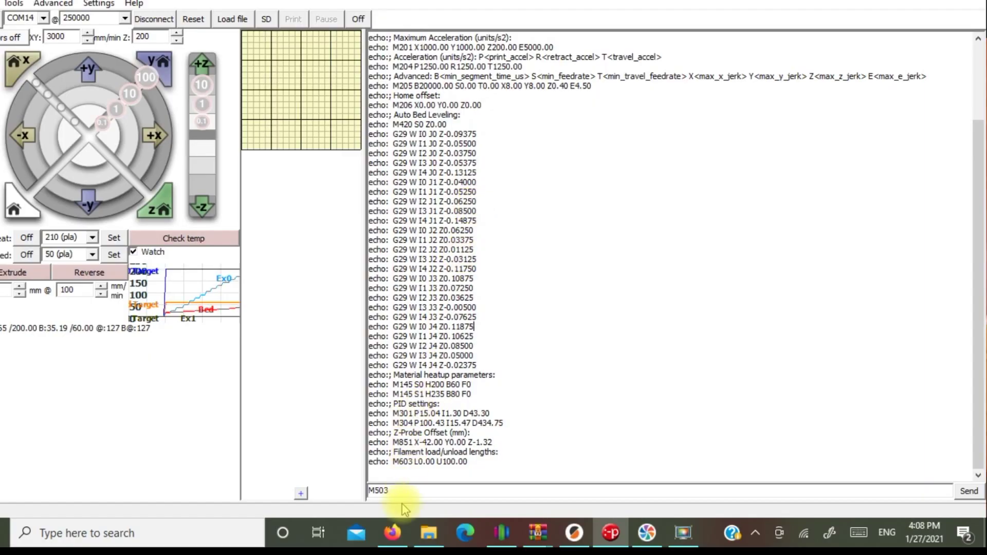
Step: Set the printer's Z-probe offset to -5.73 by sending the command M851 Z-5.73
{"action": "left_click_drag", "start_coordinate": [390, 491], "coordinate": [376, 492]}
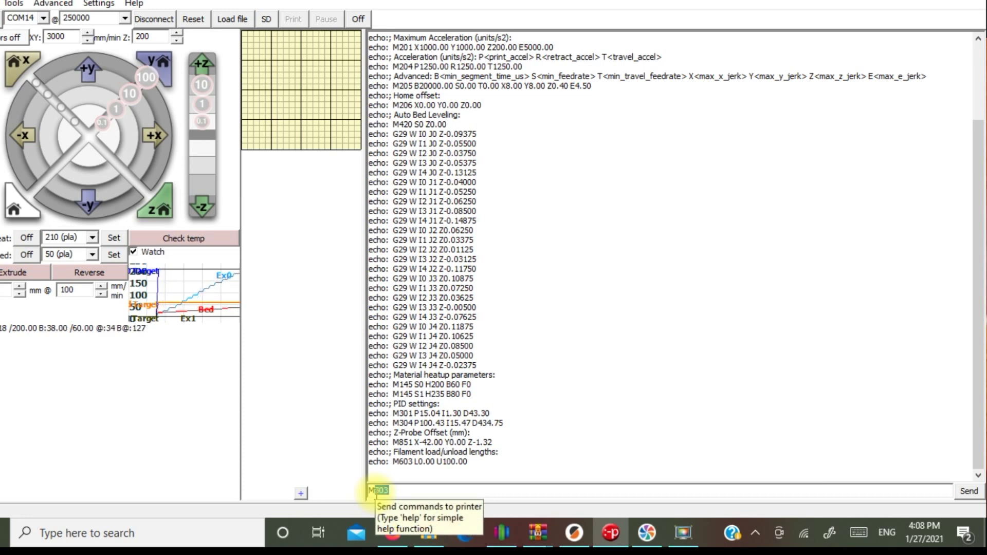
{"action": "type", "text": "851"}
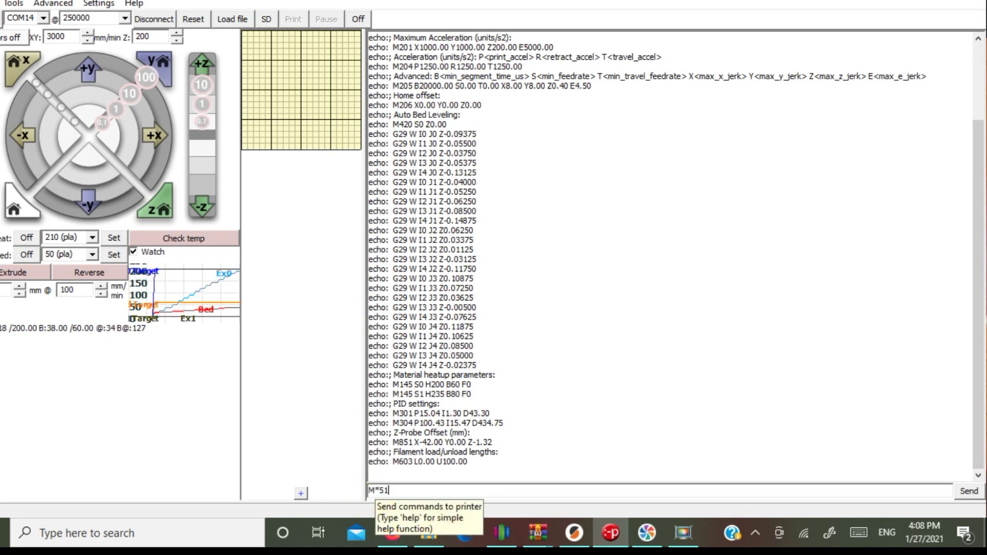
{"action": "left_click", "coordinate": [371, 490]}
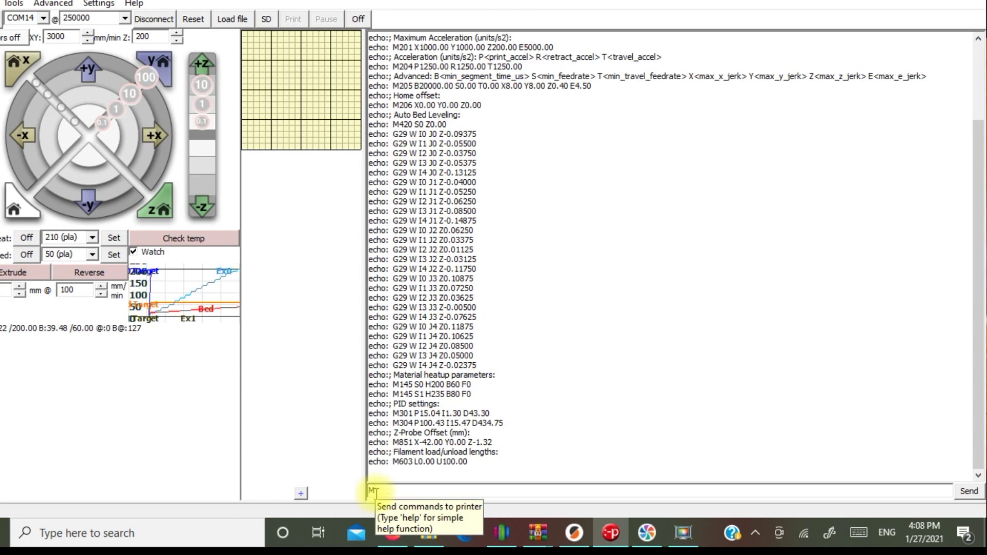
{"action": "type", "text": "851"}
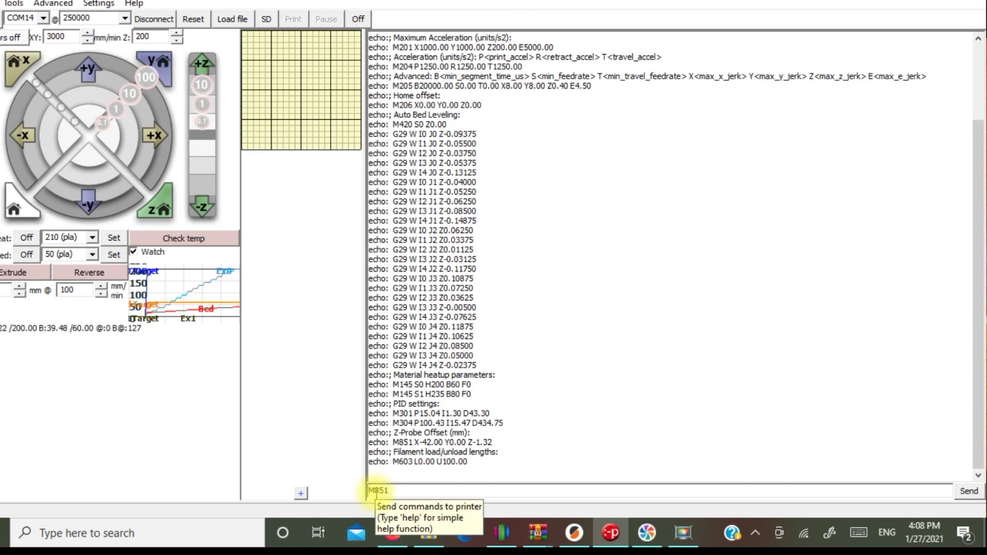
{"action": "type", "text": " Z"}
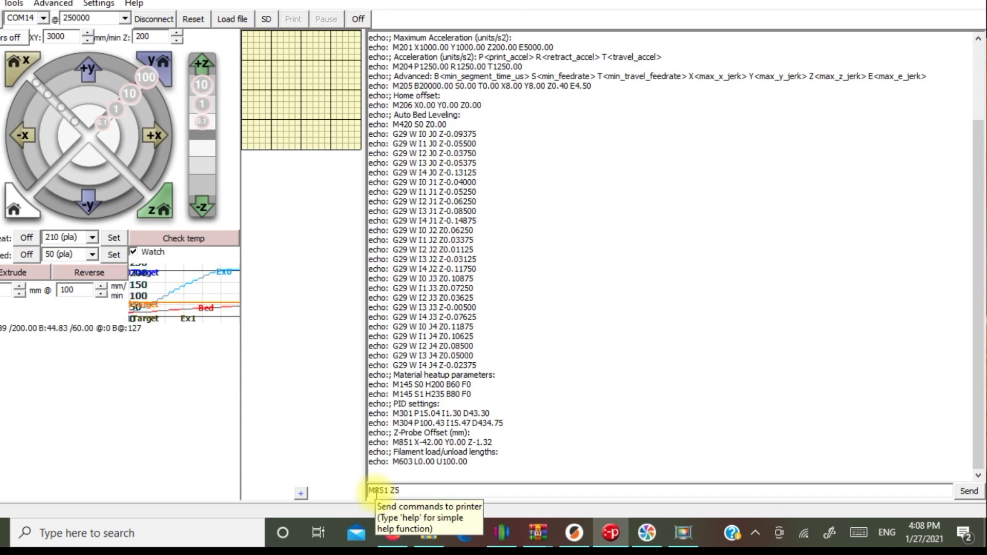
{"action": "type", "text": "-5."}
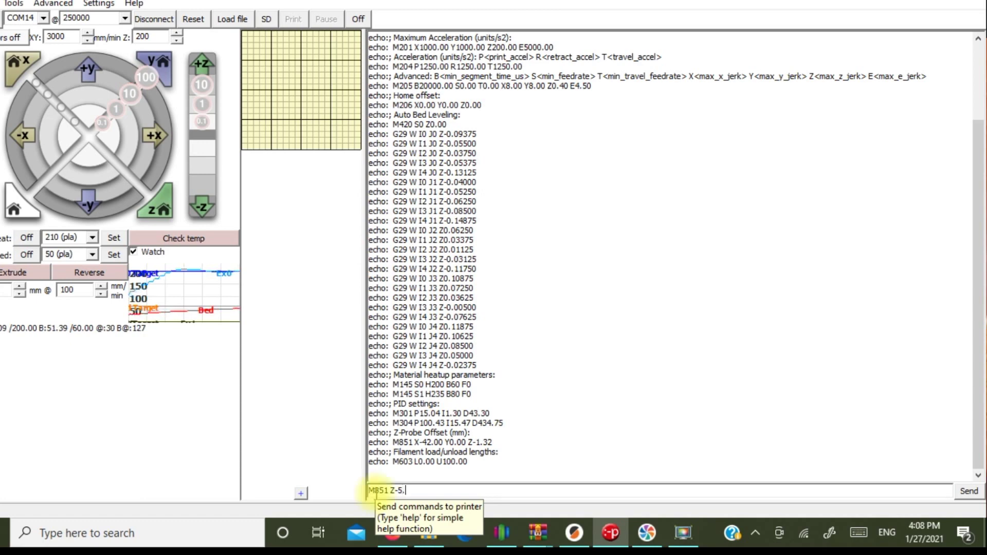
{"action": "type", "text": "73"}
{"action": "key", "text": "Return"}
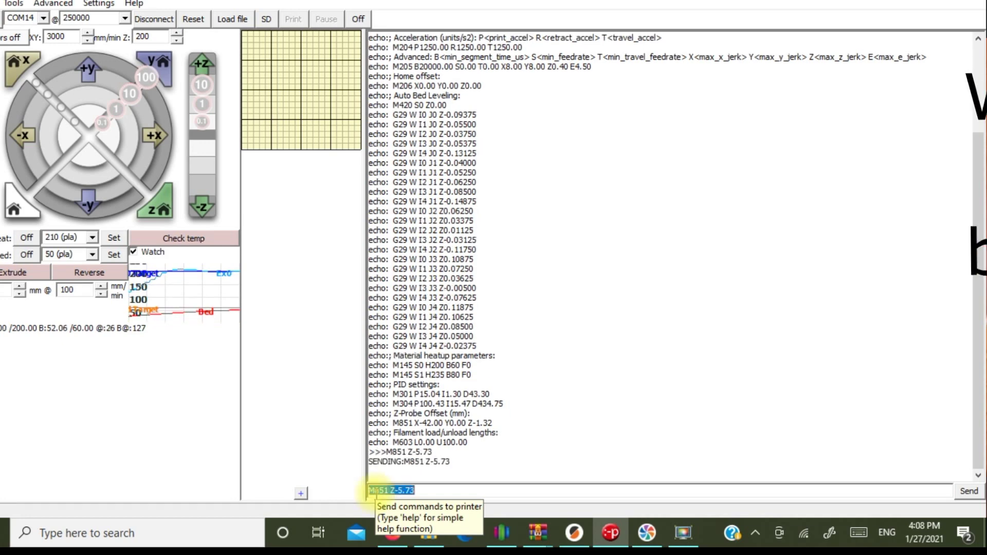
Step: Store the printer settings with M500 and request a settings report with M503
{"action": "type", "text": "M"}
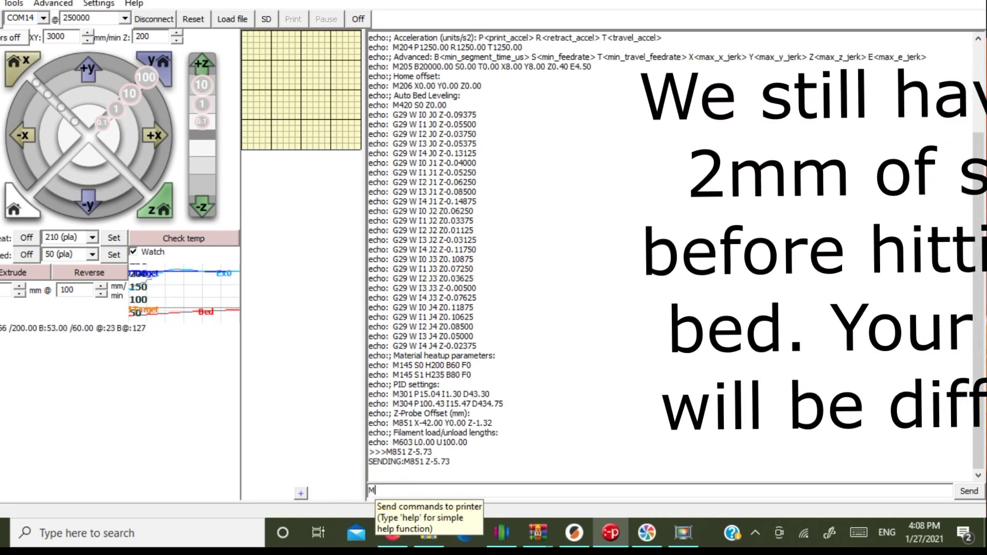
{"action": "type", "text": "500"}
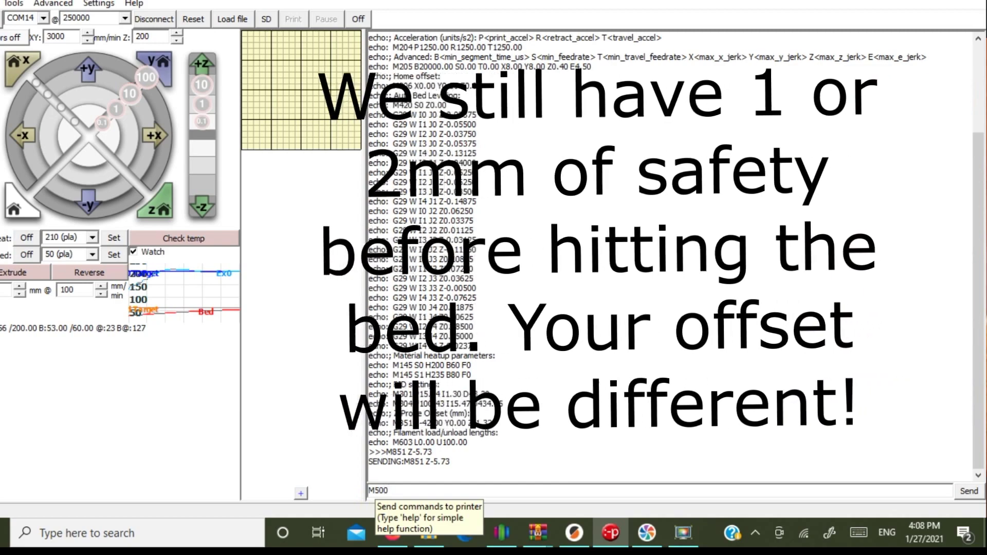
{"action": "key", "text": "Return"}
{"action": "type", "text": "M503"}
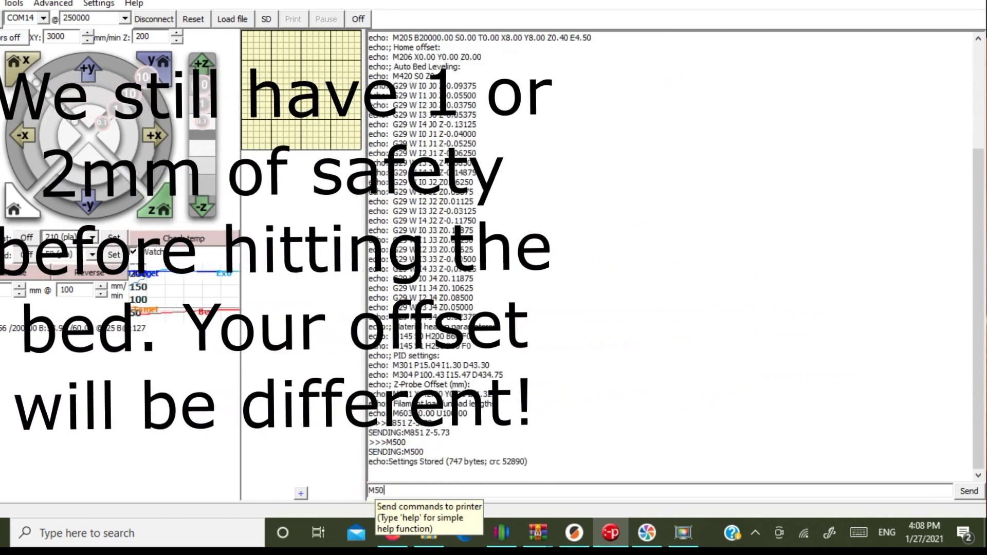
{"action": "key", "text": "Return"}
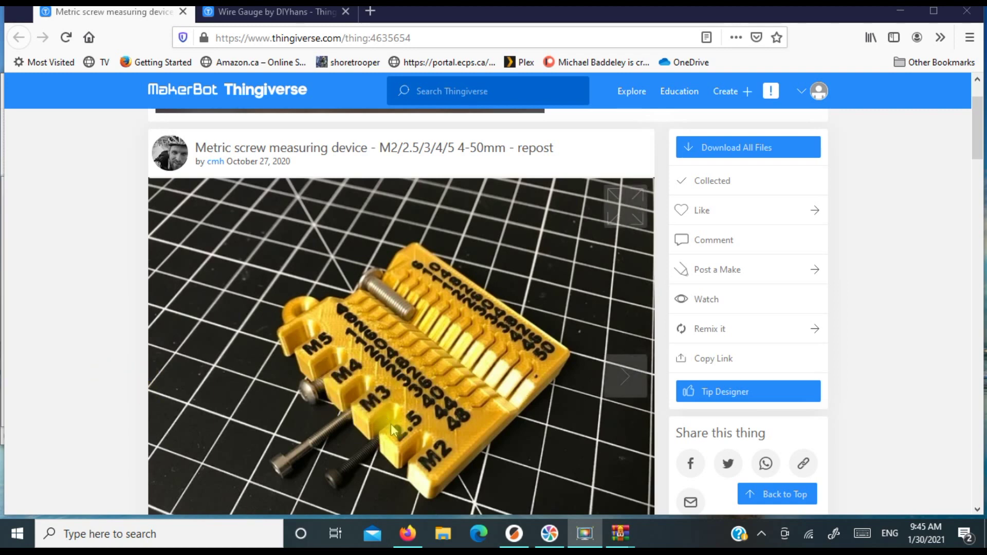
Step: Look through the photos of the metric screw measuring device on its Thingiverse page
{"action": "left_click", "coordinate": [639, 386]}
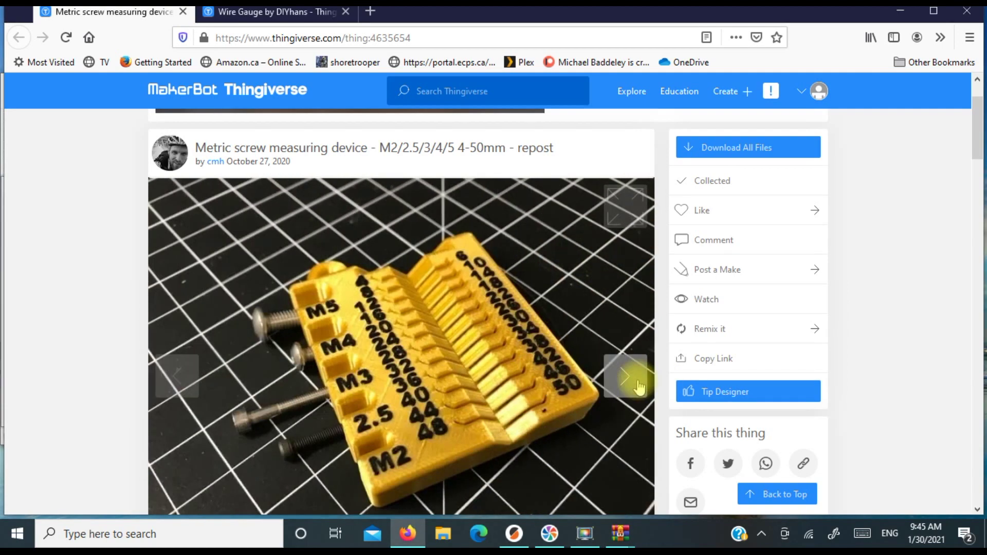
{"action": "left_click", "coordinate": [639, 387]}
{"action": "left_click", "coordinate": [639, 387]}
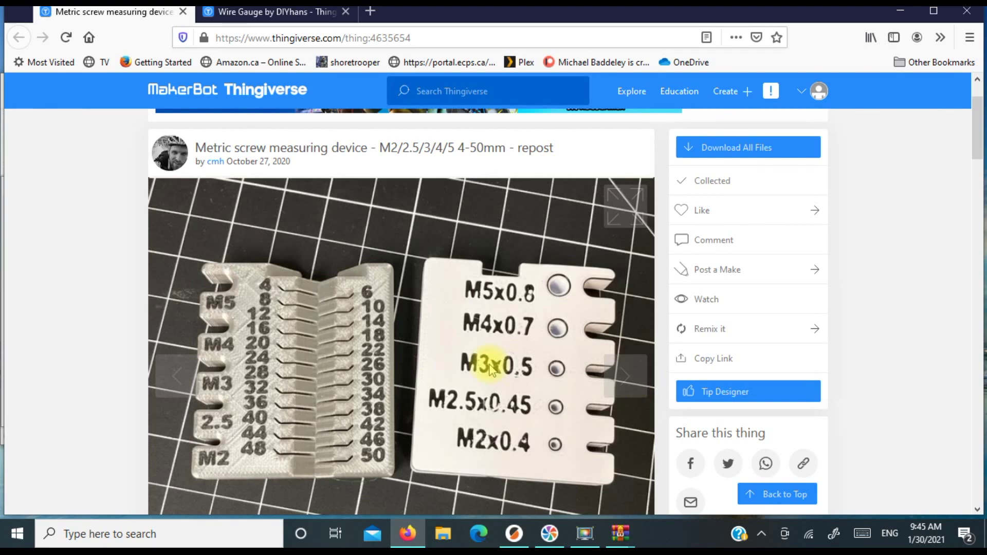
{"action": "scroll", "coordinate": [491, 369], "scroll_direction": "down", "scroll_amount": 5}
Step: Switch to PrusaSlicer and remove all objects from the build plate
{"action": "left_click", "coordinate": [513, 533]}
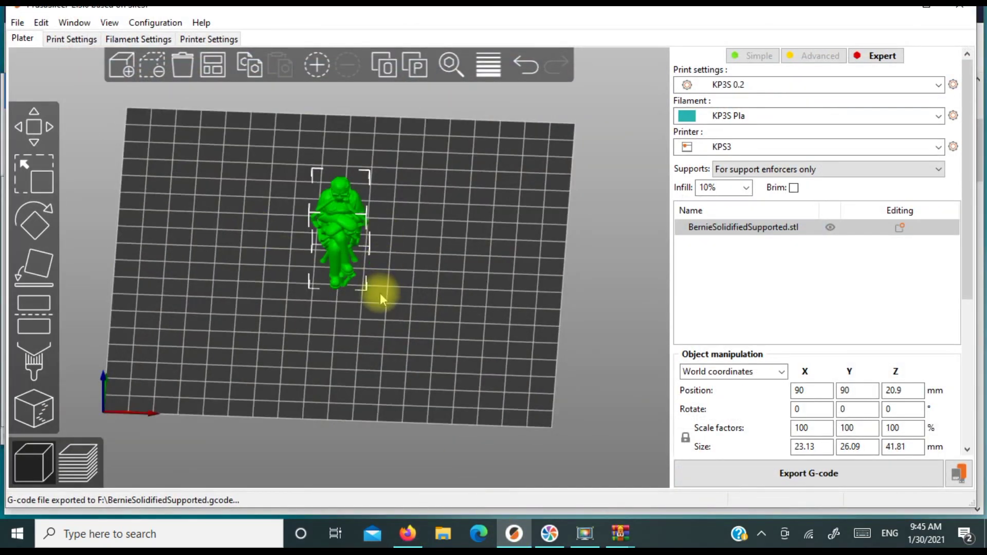
{"action": "scroll", "coordinate": [380, 293], "scroll_direction": "up", "scroll_amount": 6}
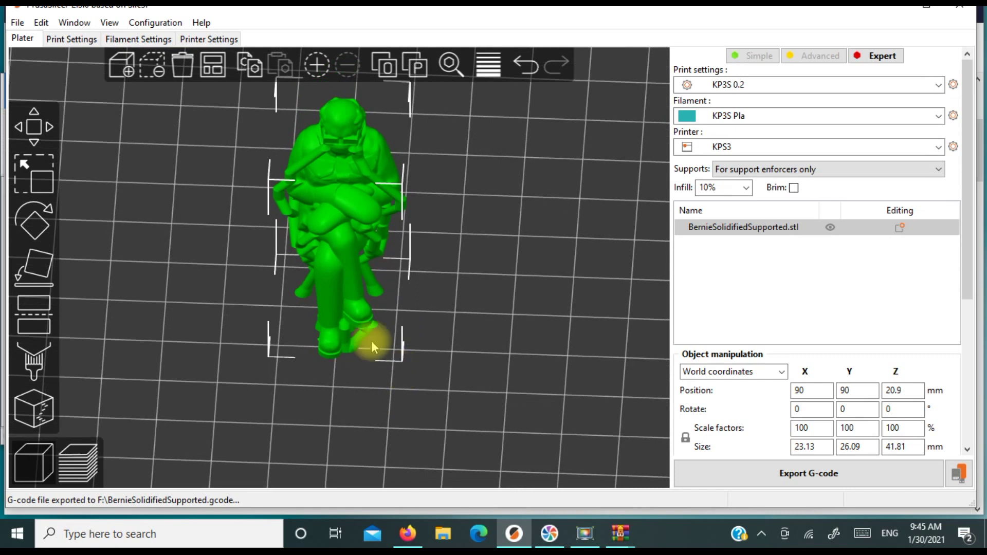
{"action": "left_click", "coordinate": [181, 64]}
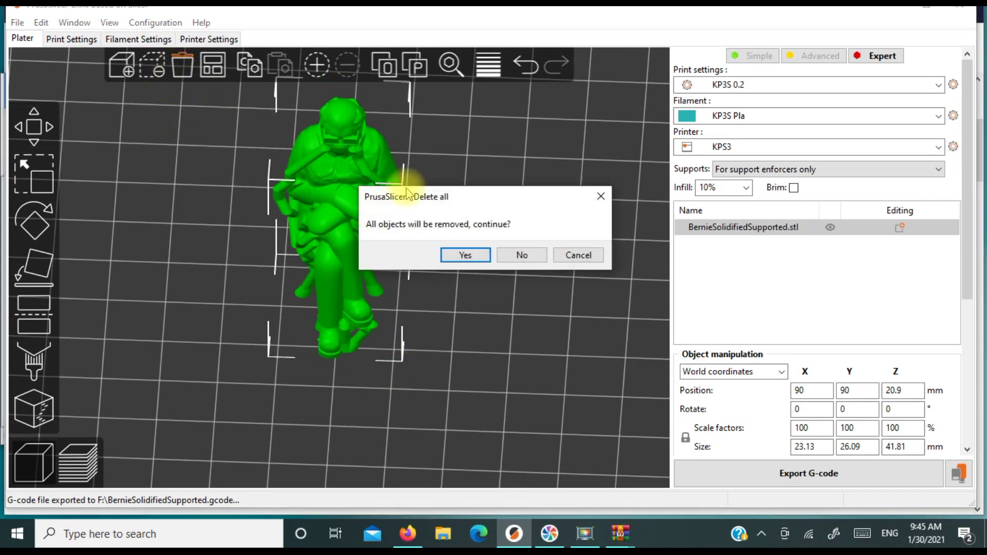
{"action": "left_click", "coordinate": [467, 256]}
Step: Load Metric_screw_measuring_device-sanitized.stl from the files folder of the 5+4-50mm+-+repost.zip archive onto the PrusaSlicer plate
{"action": "mouse_move", "coordinate": [616, 538]}
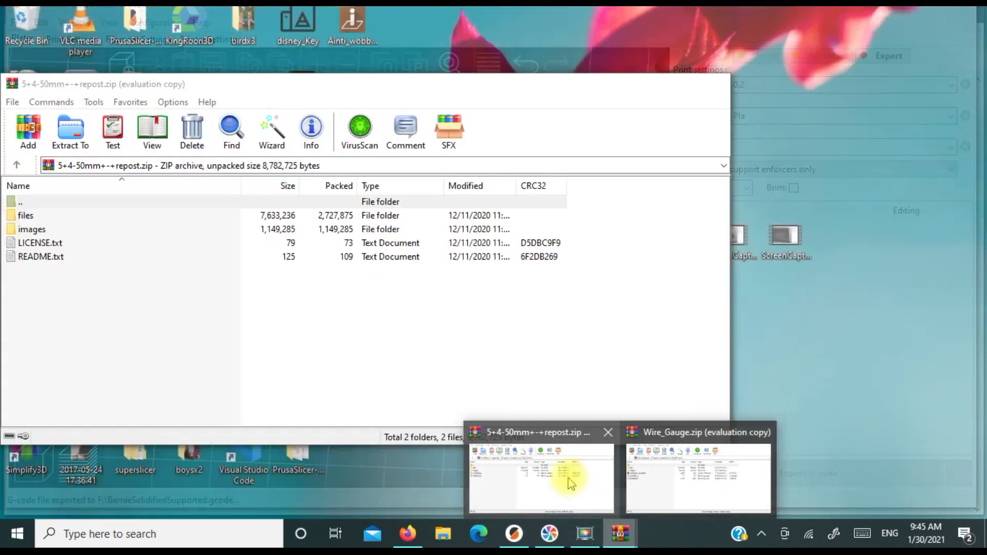
{"action": "left_click", "coordinate": [568, 473]}
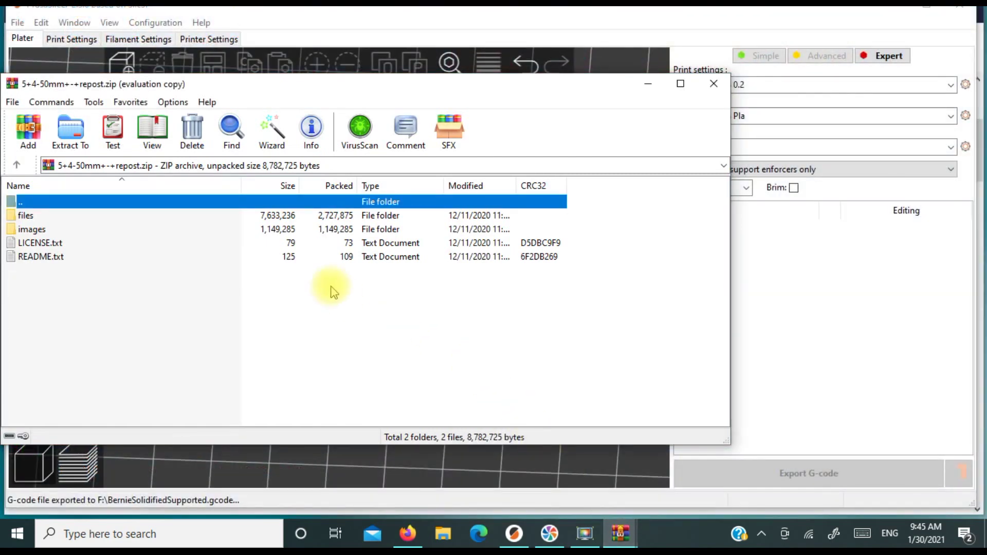
{"action": "double_click", "coordinate": [29, 217]}
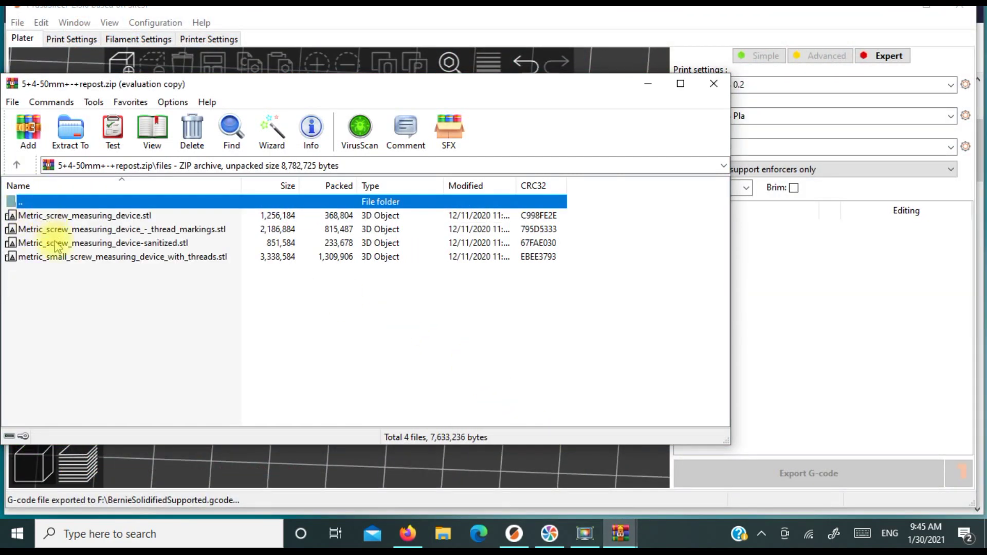
{"action": "left_click", "coordinate": [56, 245]}
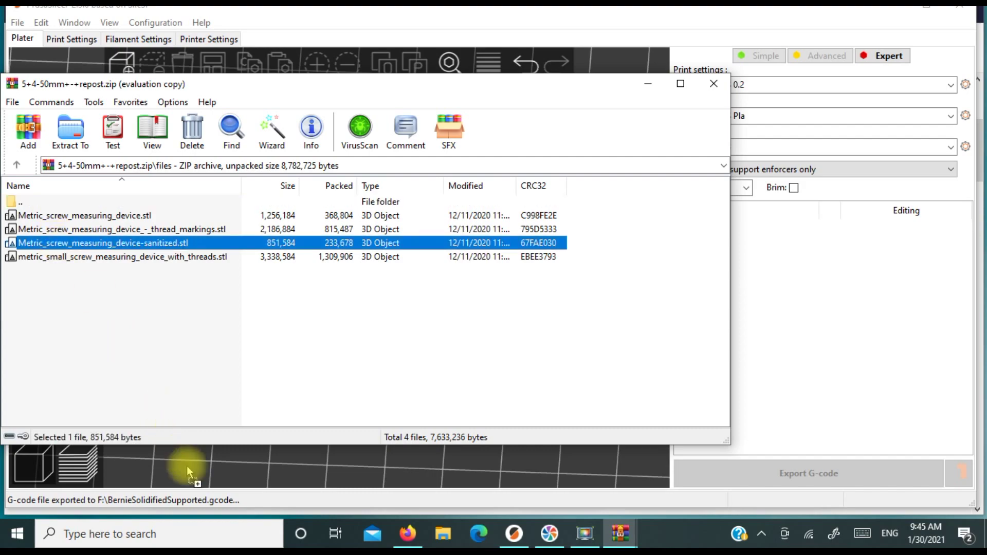
{"action": "left_click_drag", "start_coordinate": [223, 393], "coordinate": [216, 463]}
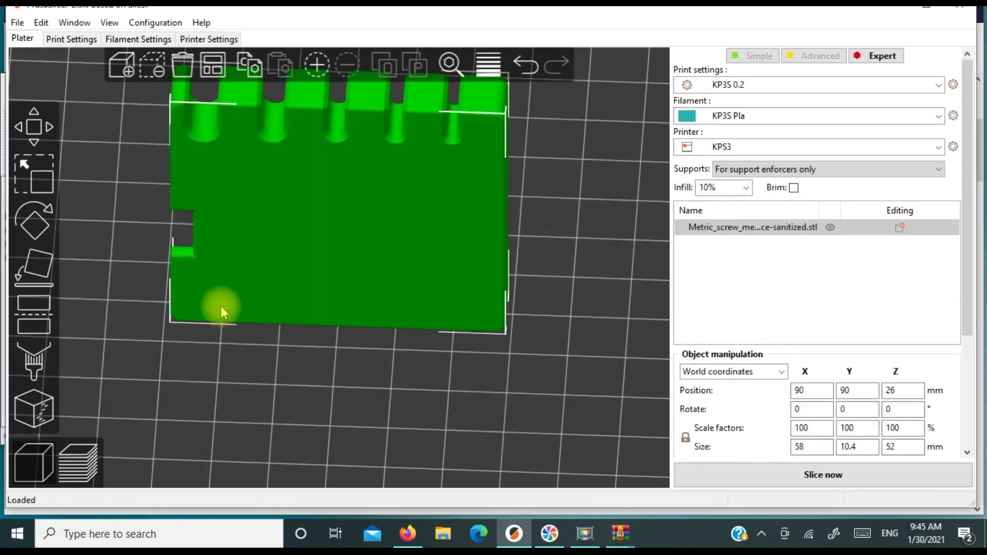
Step: Lay the screw gauge flat on its large plain back face so the size markings face upward
{"action": "left_click_drag", "start_coordinate": [211, 309], "coordinate": [442, 350]}
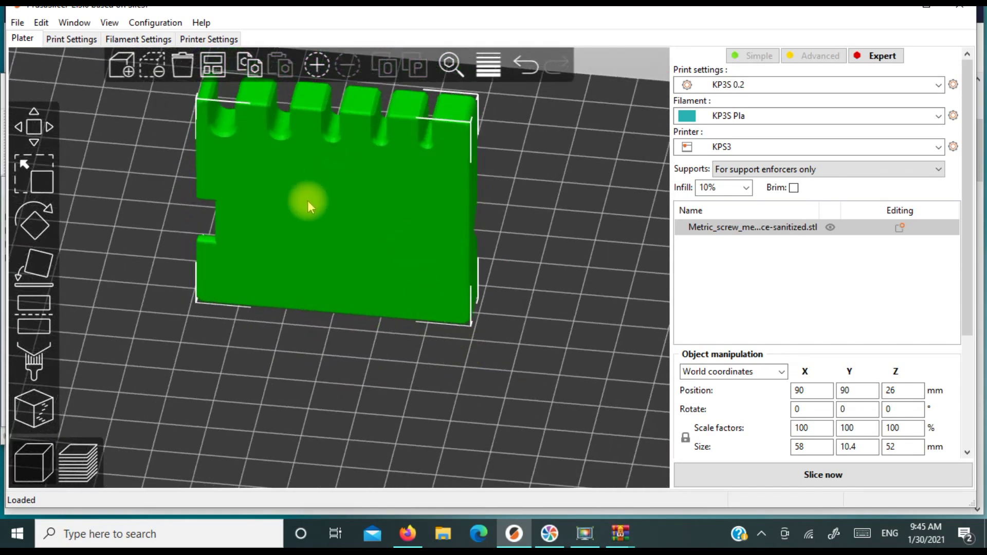
{"action": "left_click_drag", "start_coordinate": [308, 206], "coordinate": [323, 233]}
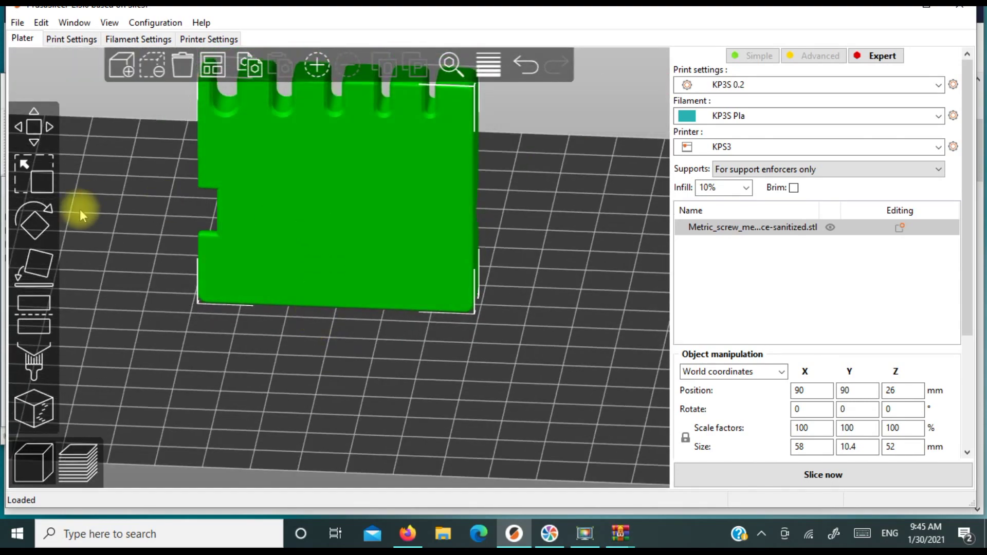
{"action": "left_click", "coordinate": [48, 251]}
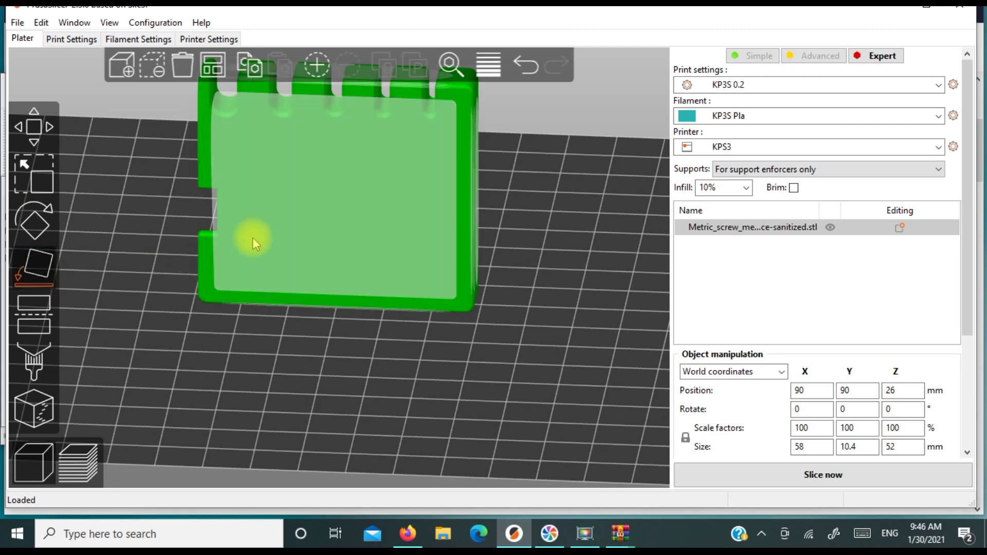
{"action": "left_click", "coordinate": [337, 206]}
{"action": "left_click", "coordinate": [406, 356]}
{"action": "left_click_drag", "start_coordinate": [402, 382], "coordinate": [331, 420]}
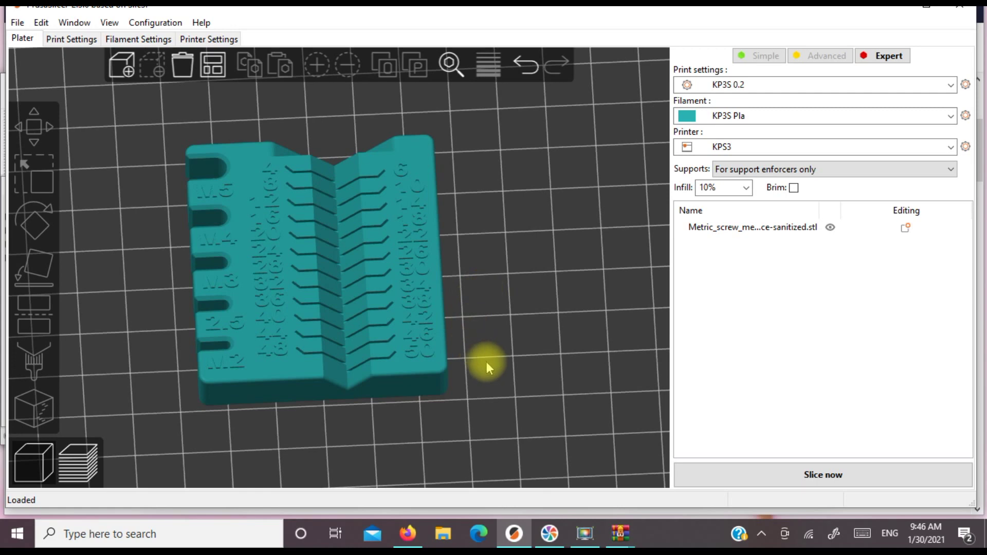
Step: Slice the screw gauge with 20% infill and supports set to None
{"action": "left_click_drag", "start_coordinate": [486, 361], "coordinate": [482, 335]}
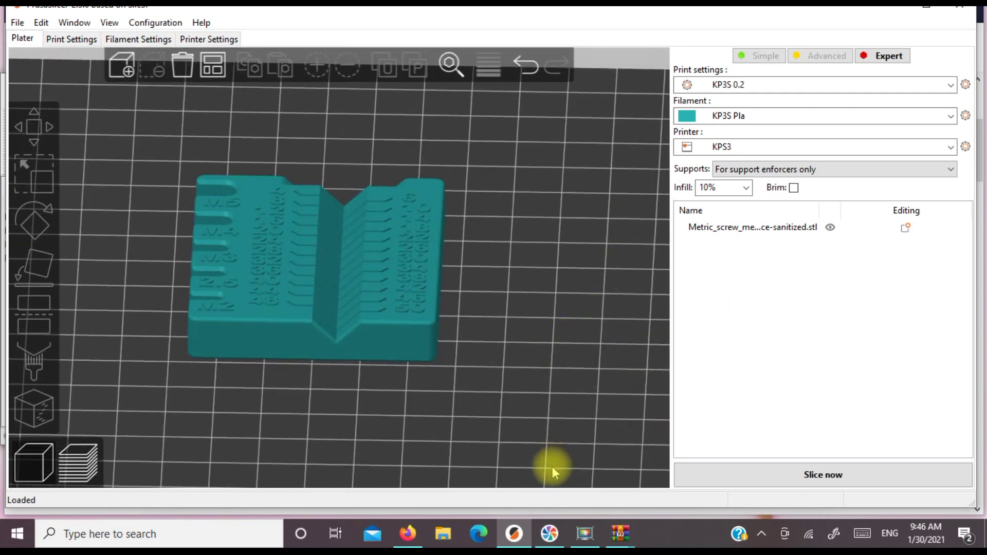
{"action": "left_click", "coordinate": [746, 188]}
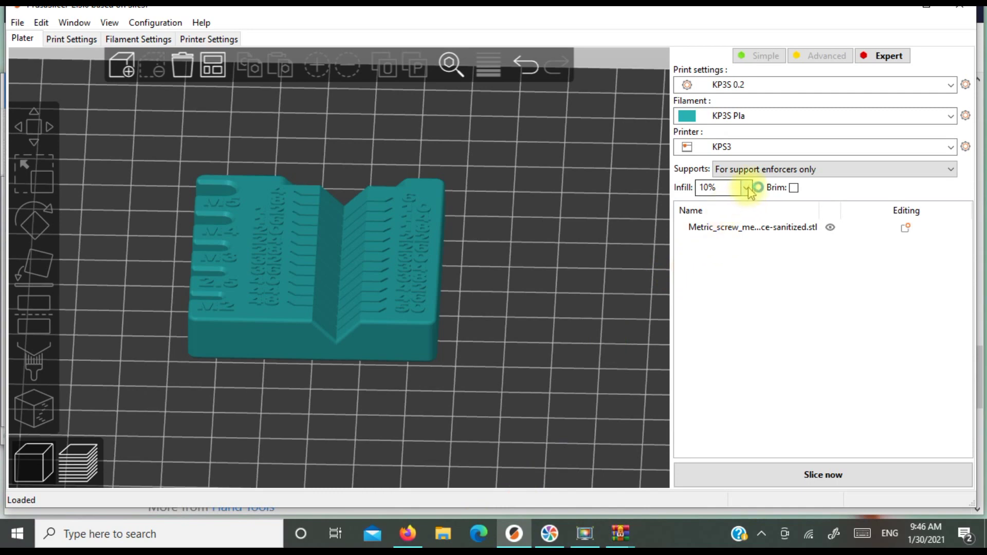
{"action": "left_click", "coordinate": [735, 247]}
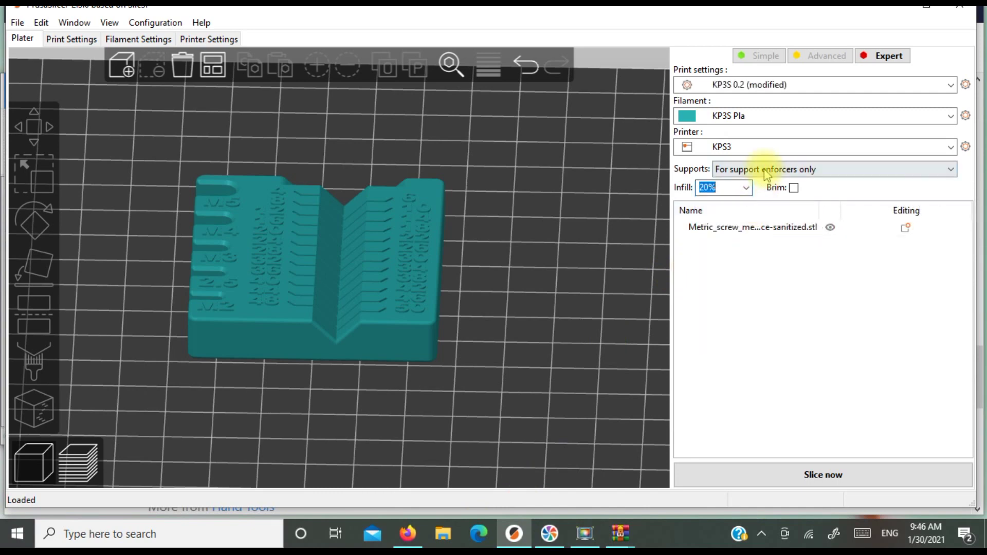
{"action": "left_click", "coordinate": [767, 174]}
{"action": "left_click", "coordinate": [754, 184]}
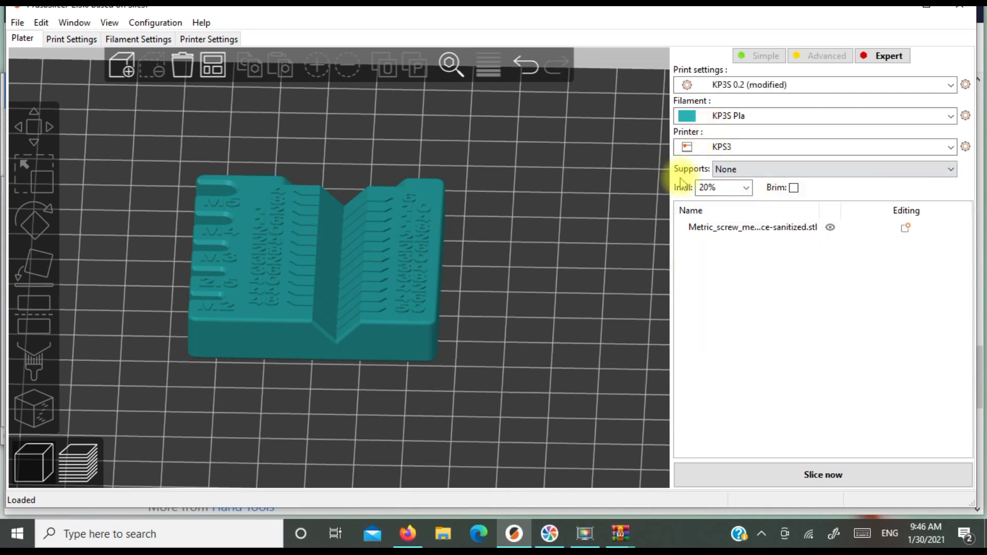
{"action": "left_click", "coordinate": [756, 471]}
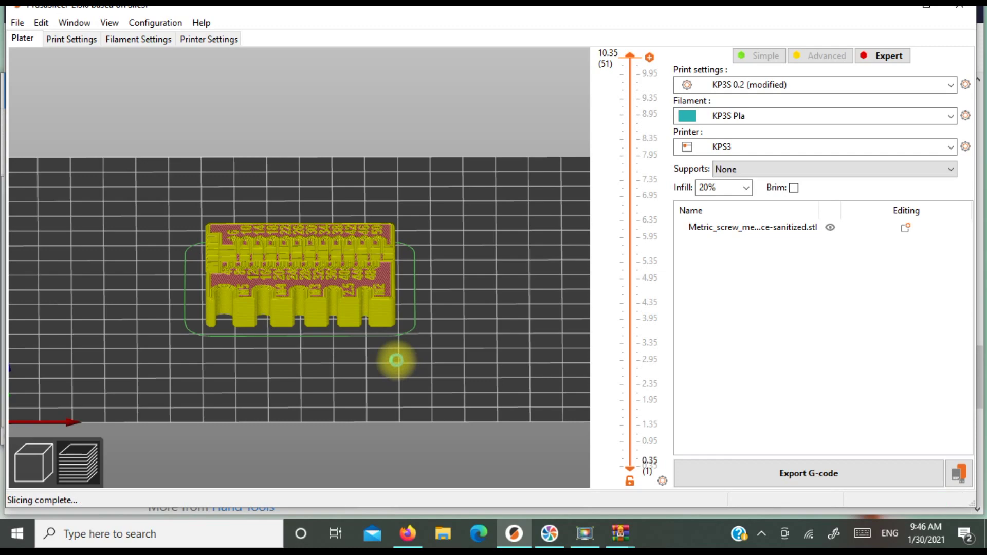
Step: Examine the sliced gauge from the top, end and underside, and lower the uppermost previewed layer to 9.95 mm
{"action": "scroll", "coordinate": [383, 351], "scroll_direction": "up", "scroll_amount": 5}
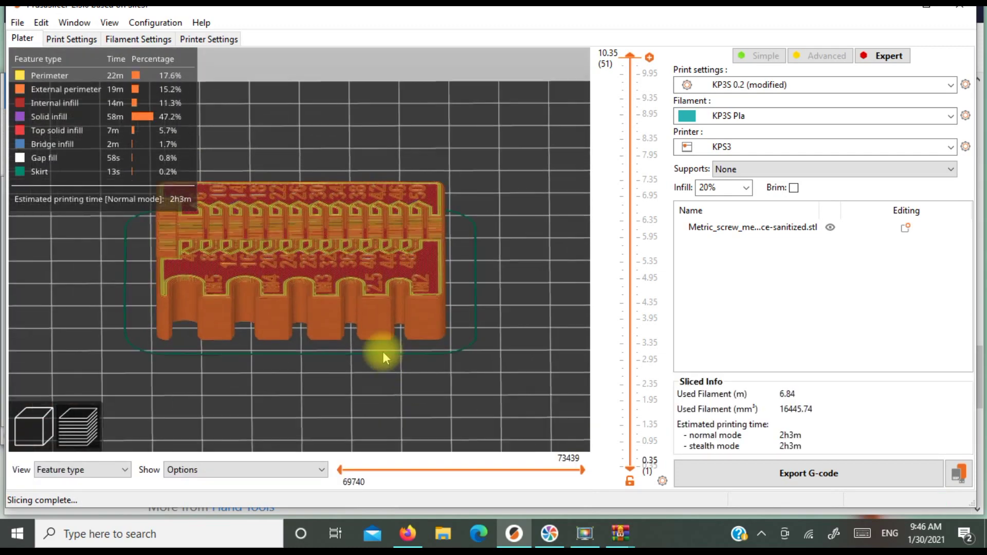
{"action": "left_click_drag", "start_coordinate": [524, 354], "coordinate": [470, 368]}
{"action": "scroll", "coordinate": [470, 368], "scroll_direction": "up", "scroll_amount": 3}
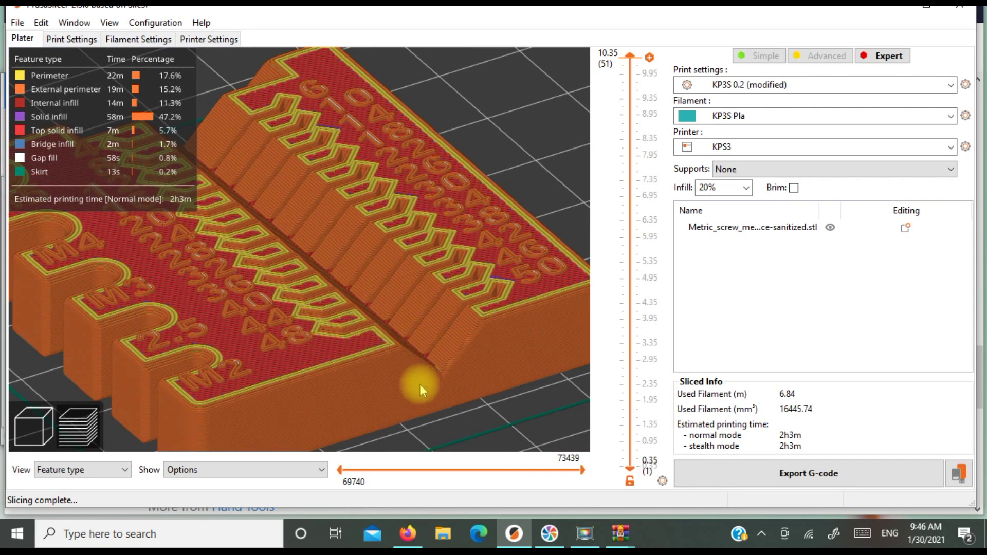
{"action": "left_click_drag", "start_coordinate": [411, 389], "coordinate": [366, 359]}
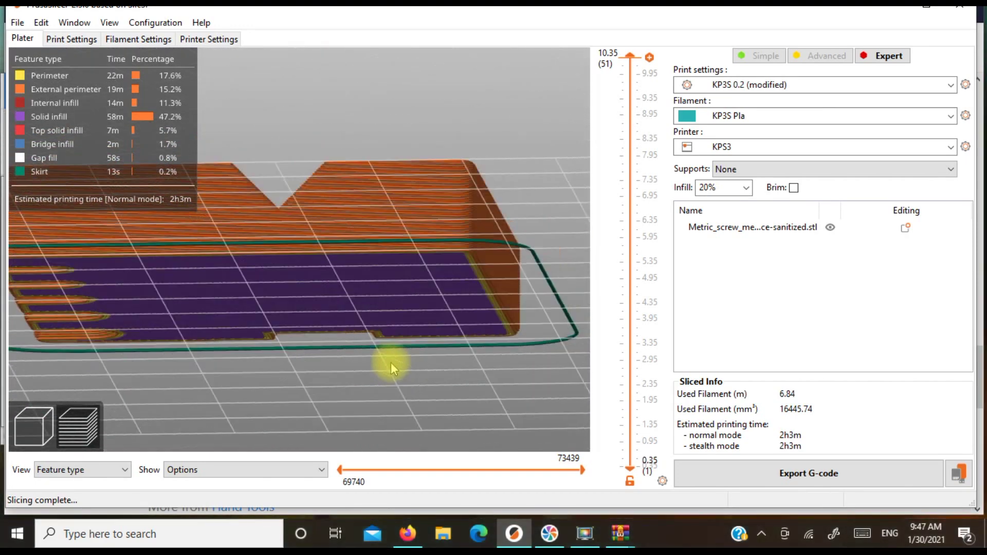
{"action": "left_click_drag", "start_coordinate": [390, 362], "coordinate": [394, 375]}
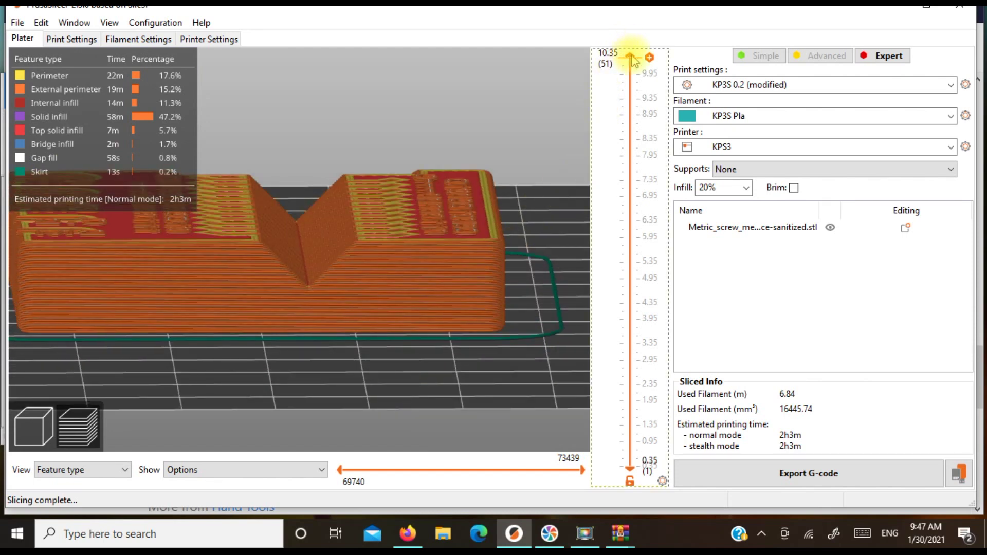
{"action": "left_click_drag", "start_coordinate": [633, 60], "coordinate": [634, 78]}
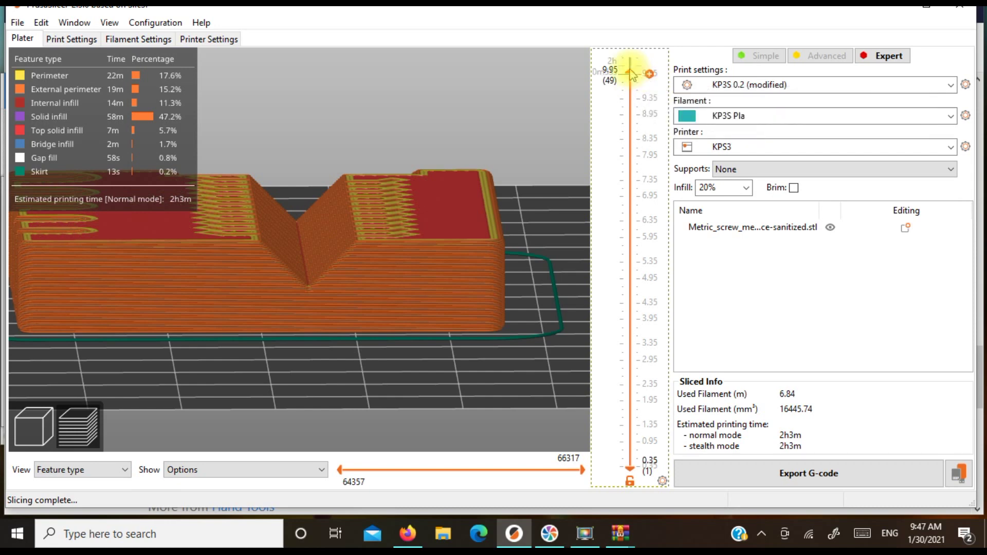
Step: Add a colour change at the 10.15 mm layer of the screw gauge and slice it again
{"action": "left_click_drag", "start_coordinate": [633, 76], "coordinate": [650, 68]}
{"action": "key", "text": "Tab"}
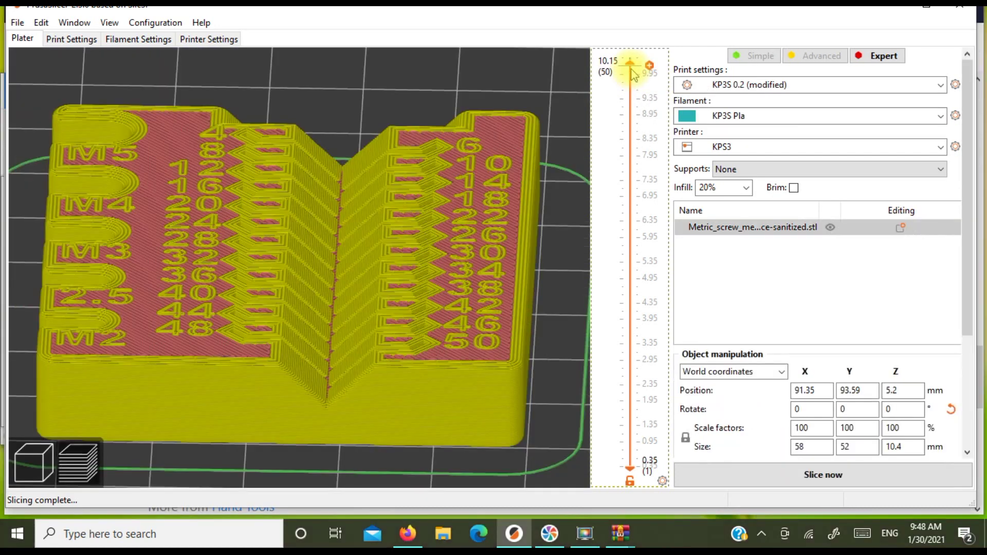
{"action": "left_click", "coordinate": [649, 66]}
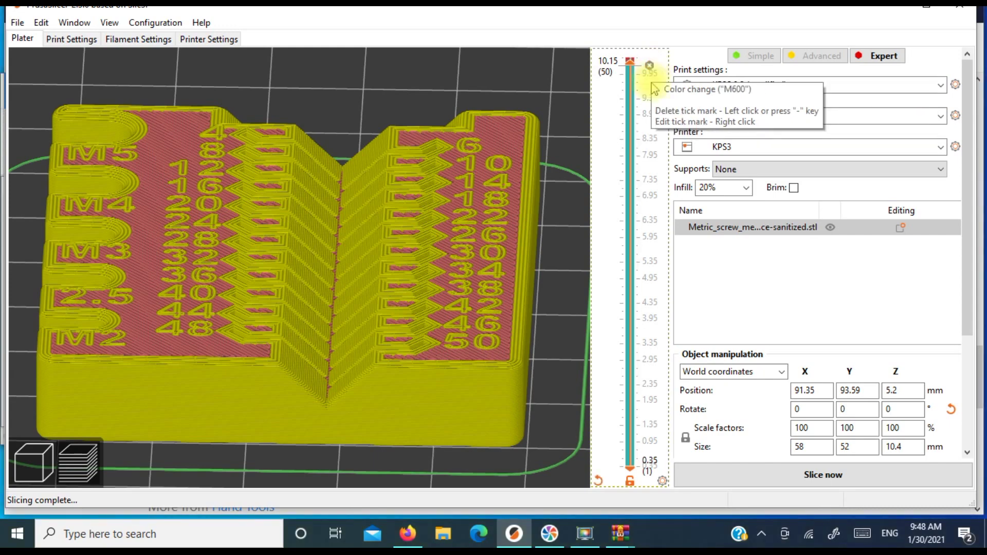
{"action": "left_click", "coordinate": [780, 468]}
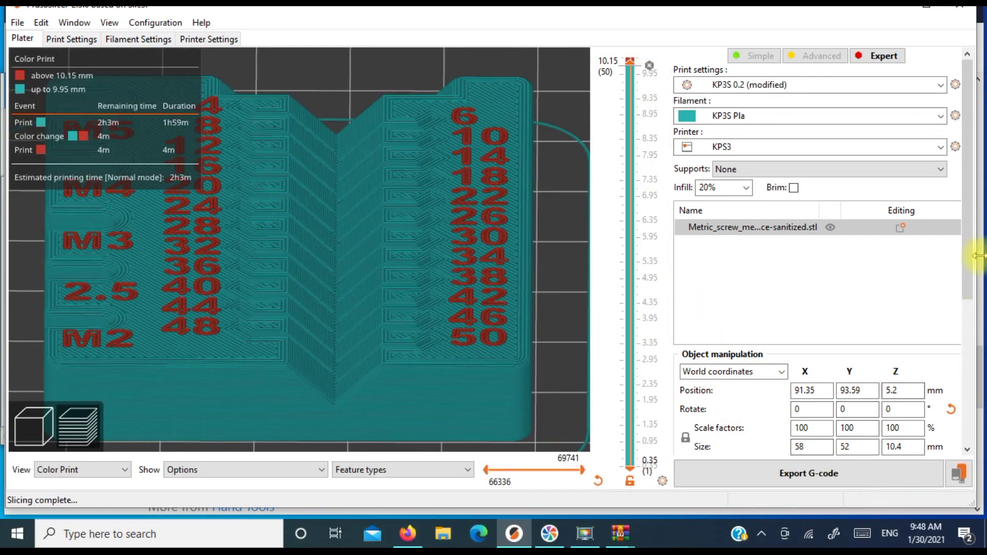
Step: Export the G-code to Removable Disk (F:) as Metric_screw_measuring_device-sanitized and eject the disk
{"action": "left_click_drag", "start_coordinate": [963, 257], "coordinate": [963, 383]}
{"action": "scroll", "coordinate": [962, 383], "scroll_direction": "down", "scroll_amount": 3}
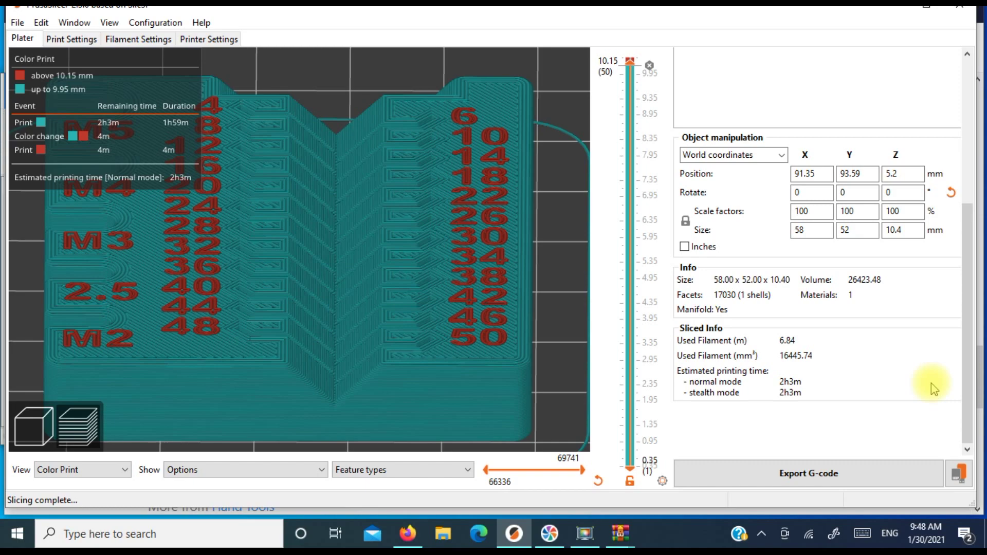
{"action": "left_click", "coordinate": [957, 474]}
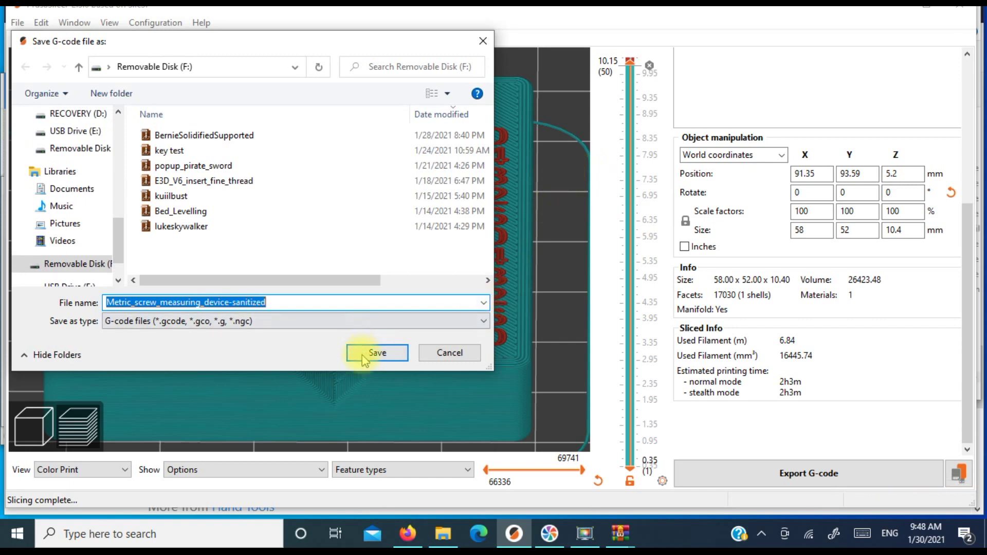
{"action": "left_click", "coordinate": [363, 355]}
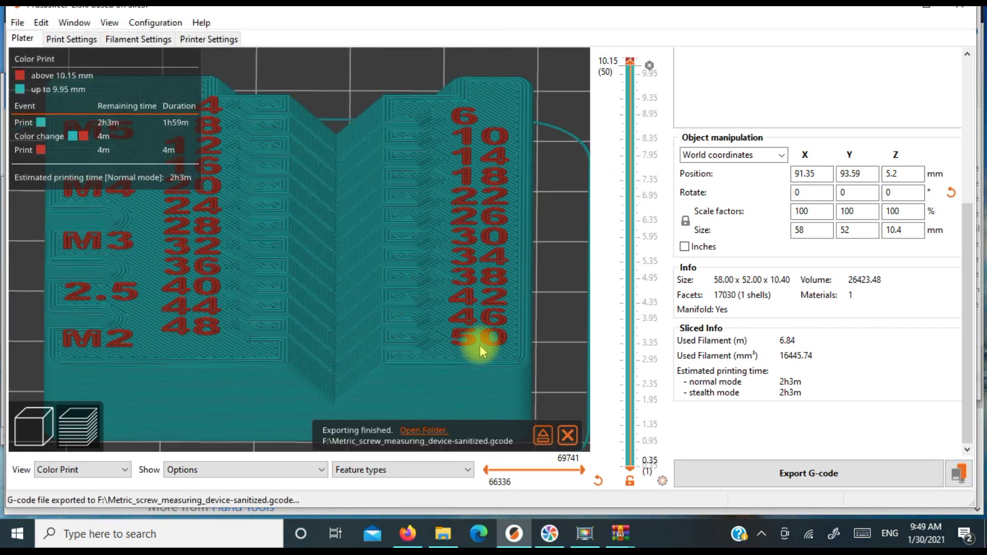
{"action": "left_click", "coordinate": [543, 436]}
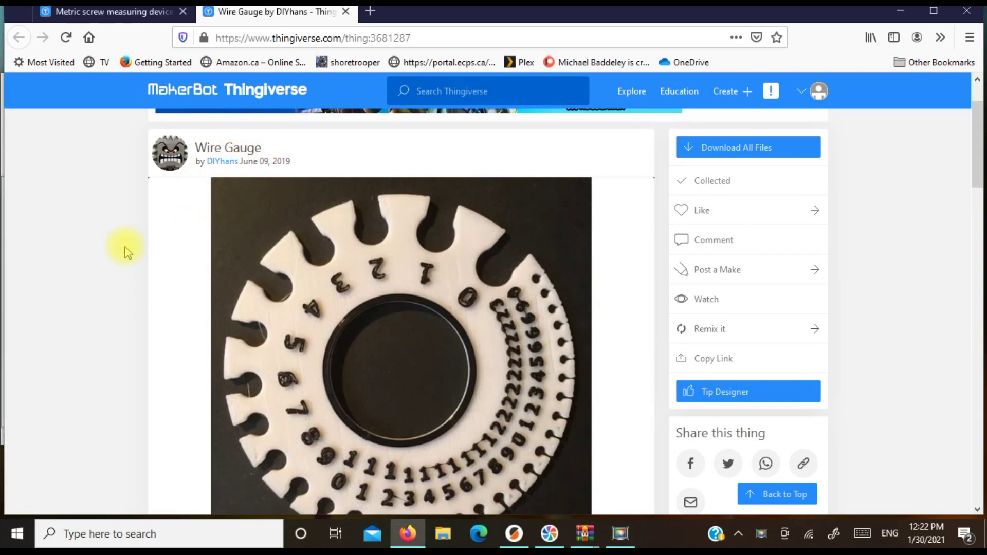
Step: Examine the photo, sliced preview and model render of the Wire Gauge on its Thingiverse page
{"action": "scroll", "coordinate": [128, 252], "scroll_direction": "down", "scroll_amount": 3}
{"action": "scroll", "coordinate": [128, 249], "scroll_direction": "up", "scroll_amount": 1}
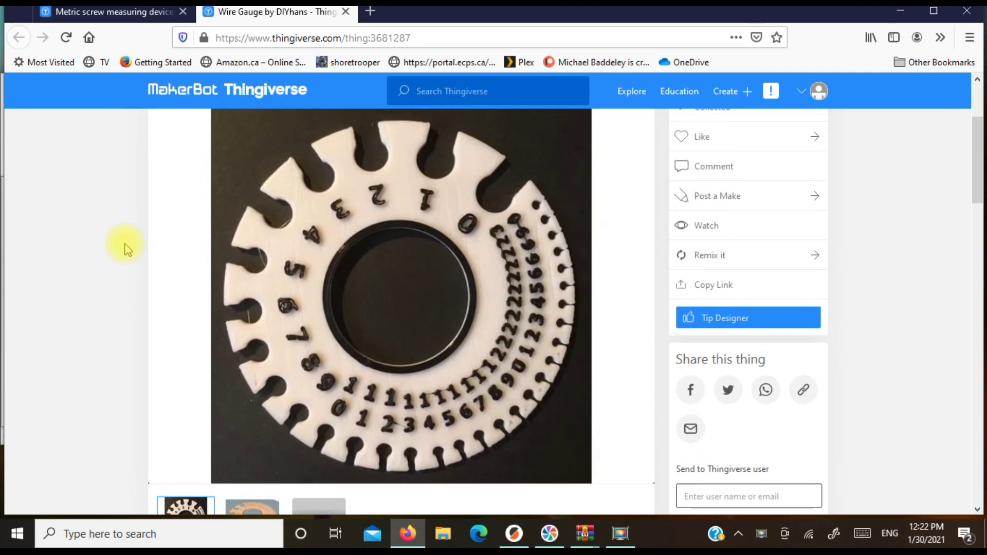
{"action": "scroll", "coordinate": [128, 249], "scroll_direction": "down", "scroll_amount": 1}
{"action": "left_click", "coordinate": [248, 446]}
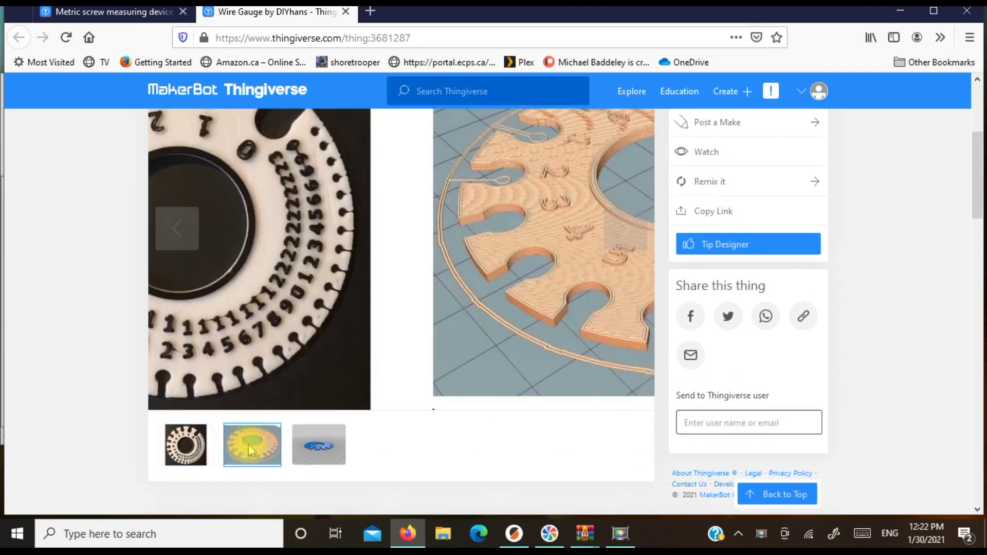
{"action": "scroll", "coordinate": [282, 263], "scroll_direction": "up", "scroll_amount": 2}
{"action": "scroll", "coordinate": [281, 264], "scroll_direction": "down", "scroll_amount": 1}
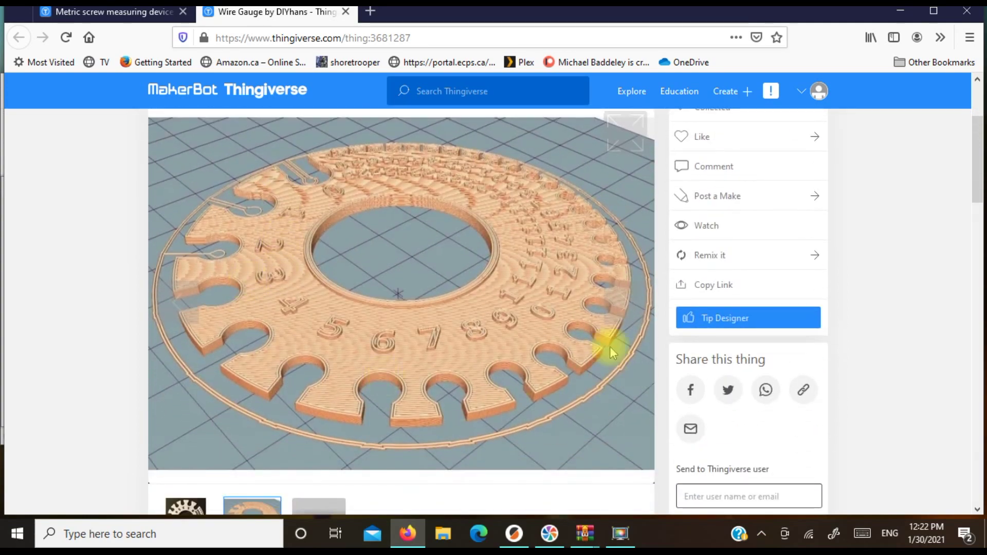
{"action": "scroll", "coordinate": [368, 323], "scroll_direction": "down", "scroll_amount": 1}
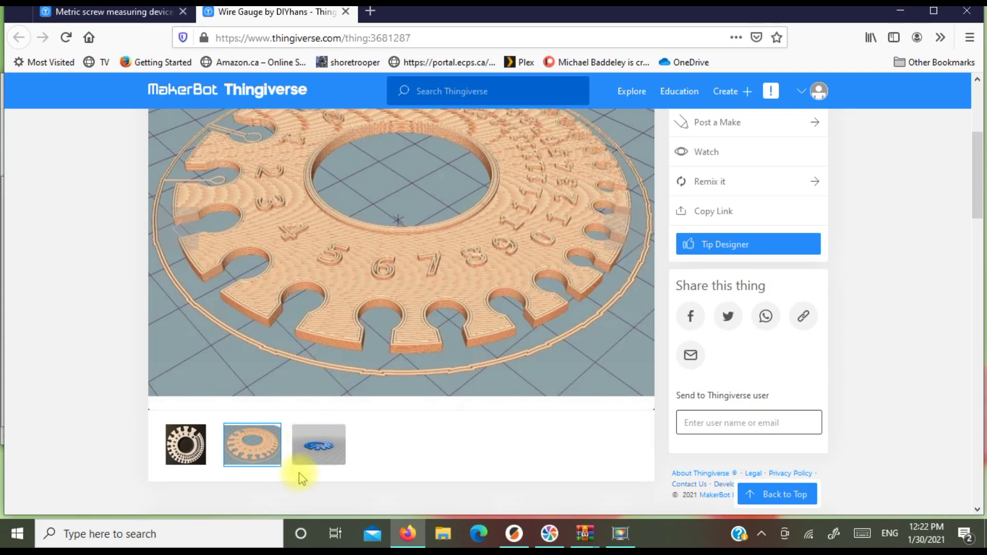
{"action": "left_click", "coordinate": [315, 449]}
{"action": "left_click", "coordinate": [261, 449]}
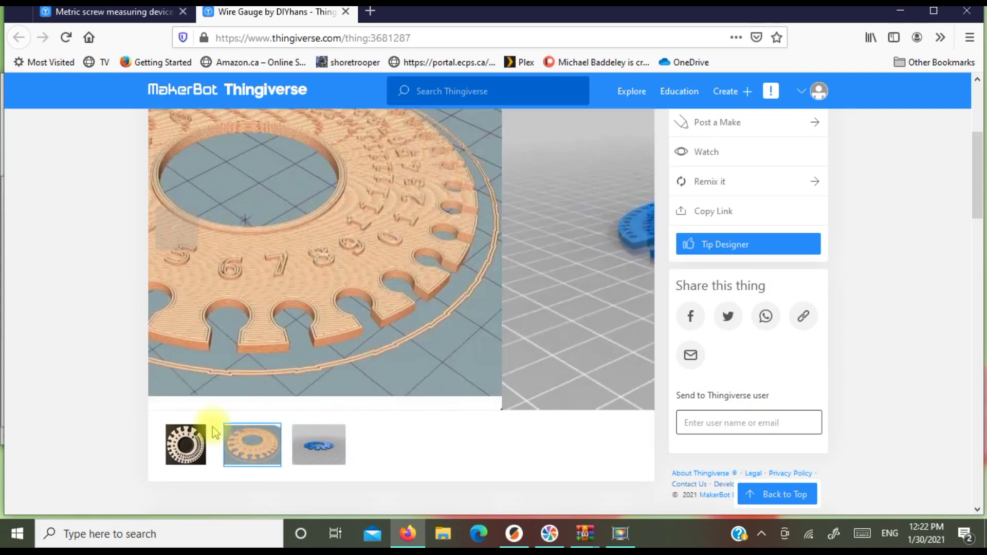
{"action": "left_click", "coordinate": [189, 440]}
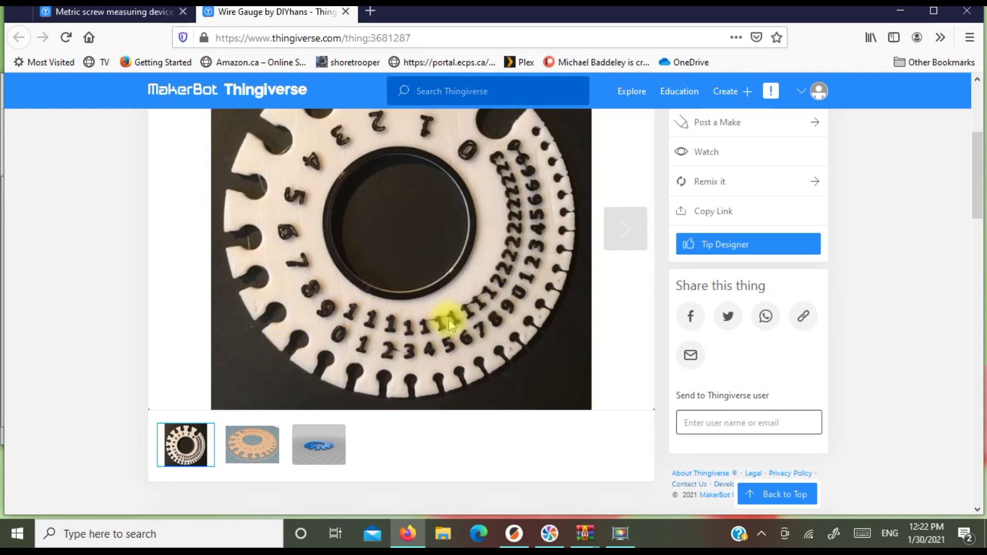
Step: Switch to PrusaSlicer, return to the 3D editor view and remove all objects from the plate
{"action": "key", "text": "alt+Tab"}
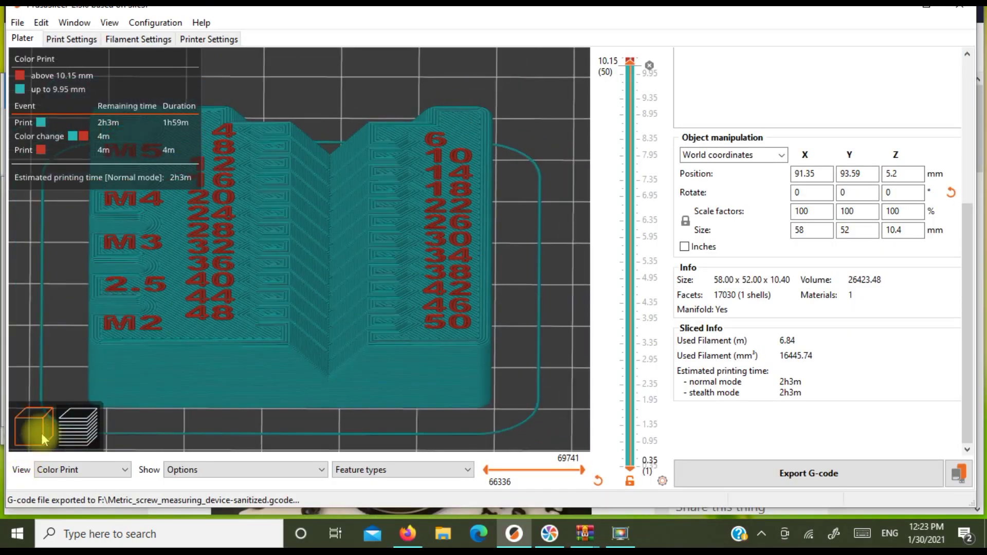
{"action": "left_click", "coordinate": [42, 414]}
{"action": "left_click", "coordinate": [212, 64]}
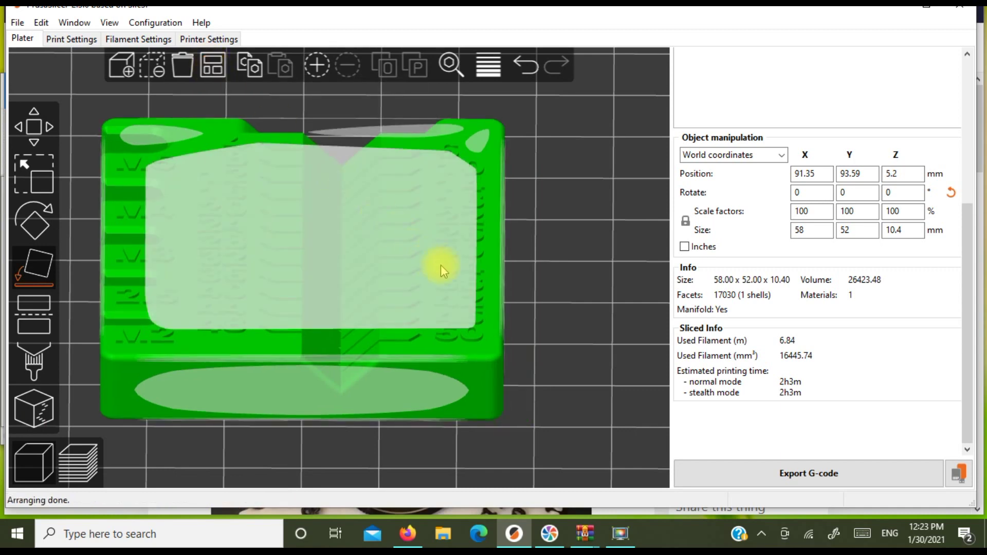
{"action": "left_click", "coordinate": [183, 64]}
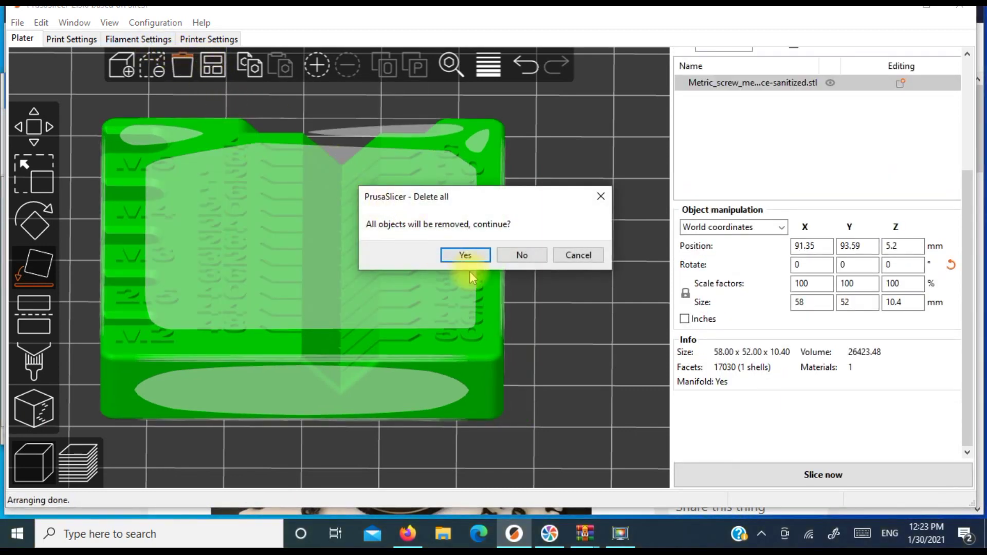
{"action": "left_click", "coordinate": [465, 255]}
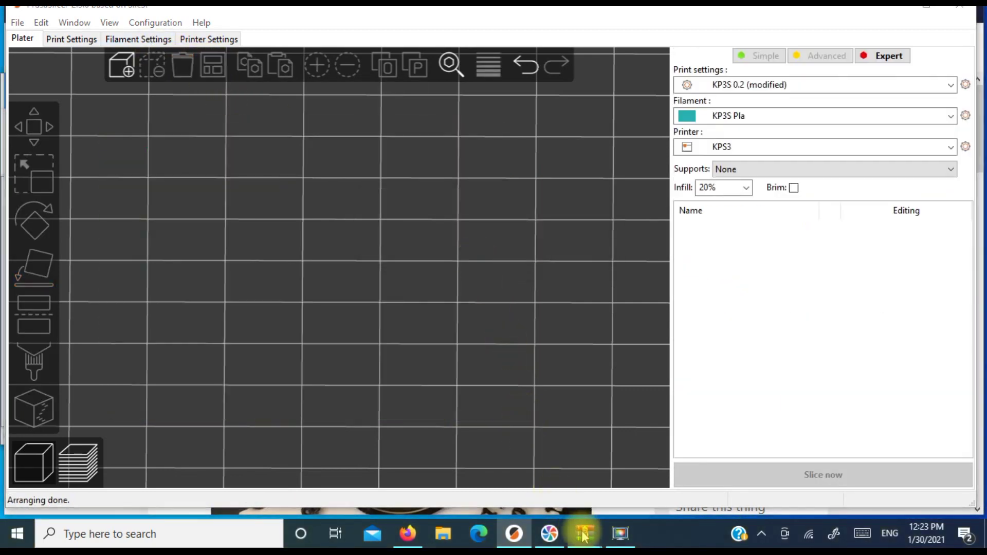
Step: Load Wire_gauge.stl from the files folder of the Wire_Gauge.zip archive onto the PrusaSlicer plate
{"action": "mouse_move", "coordinate": [583, 529]}
{"action": "left_click", "coordinate": [605, 493]}
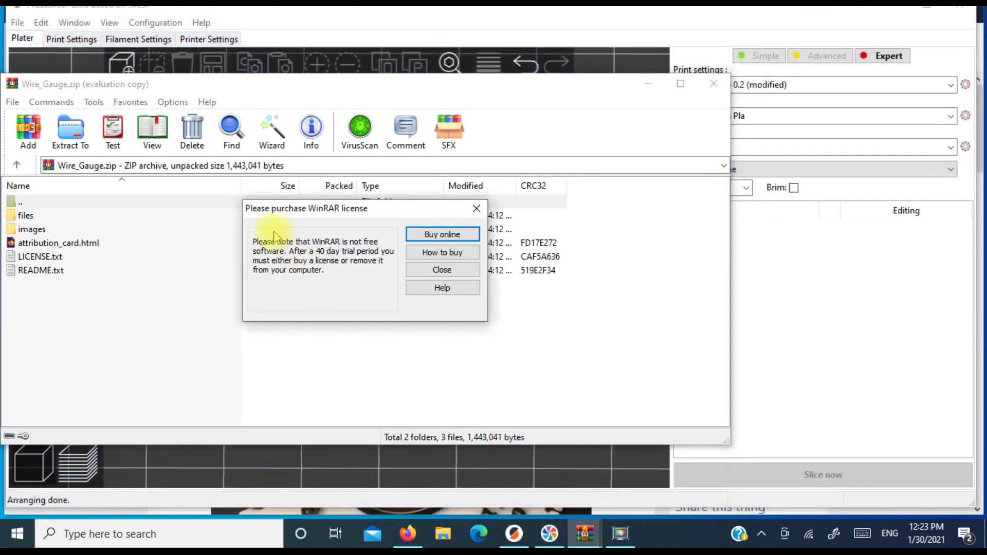
{"action": "left_click", "coordinate": [472, 207]}
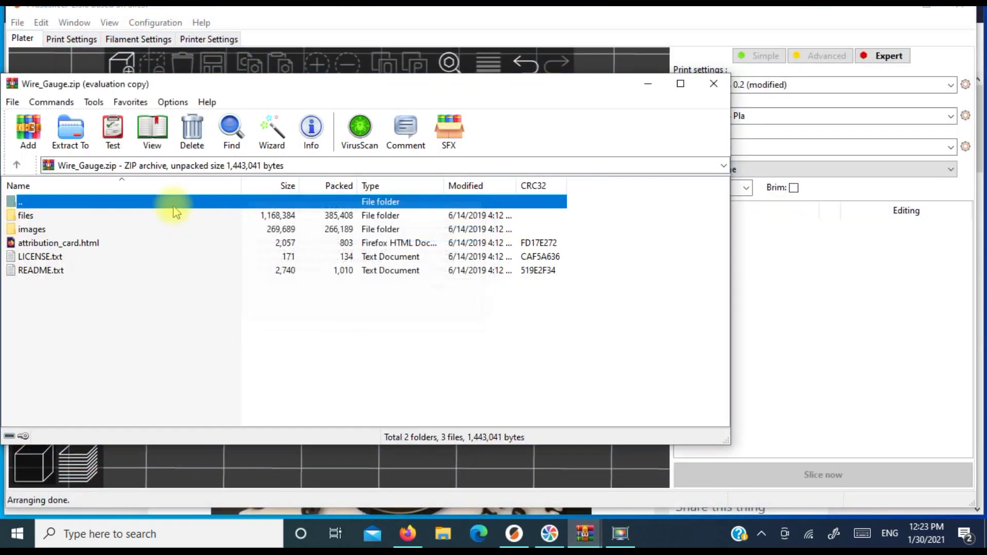
{"action": "left_click", "coordinate": [22, 215]}
{"action": "double_click", "coordinate": [22, 216]}
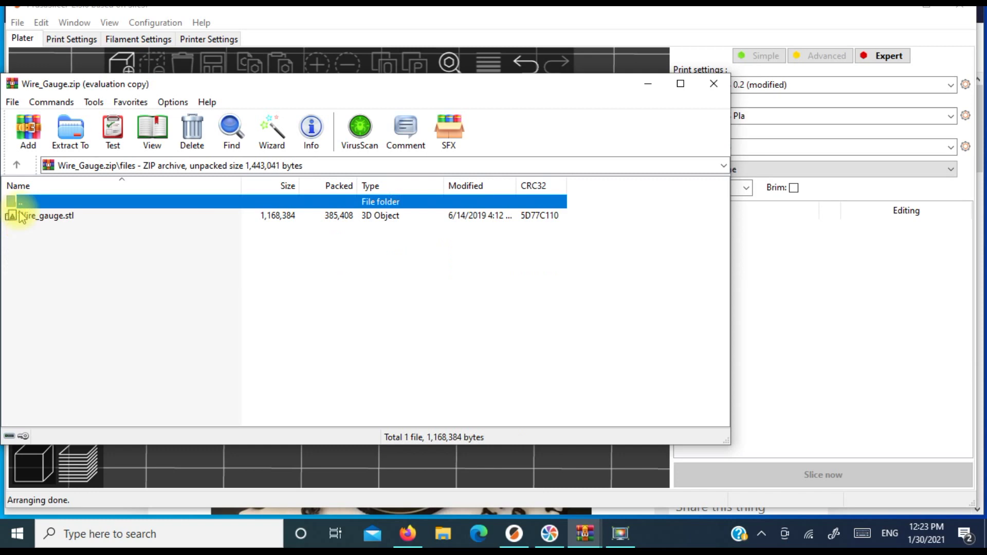
{"action": "left_click_drag", "start_coordinate": [23, 229], "coordinate": [273, 463]}
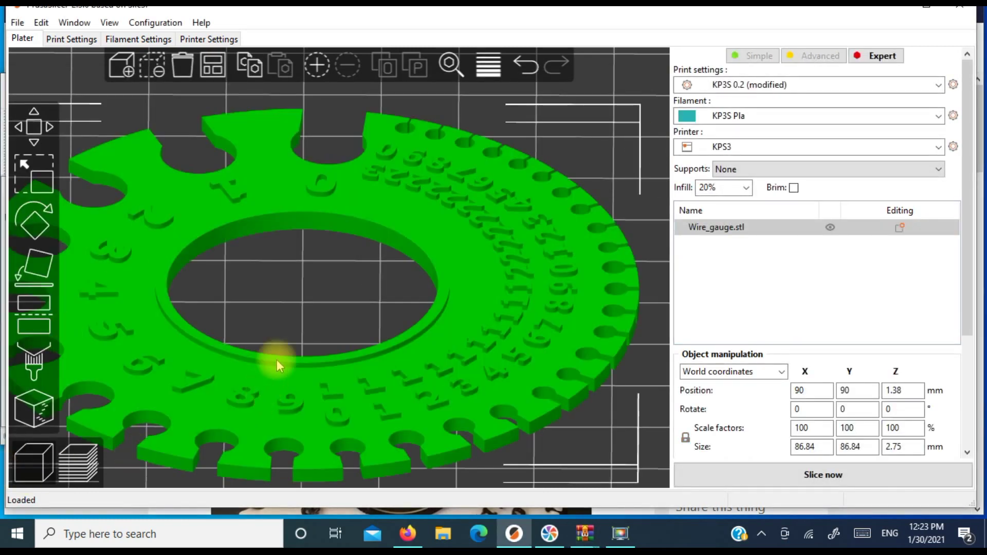
{"action": "scroll", "coordinate": [274, 370], "scroll_direction": "down", "scroll_amount": 2}
{"action": "mouse_move", "coordinate": [309, 402]}
{"action": "left_mouse_down"}
{"action": "mouse_move", "coordinate": [293, 335]}
{"action": "mouse_move", "coordinate": [297, 412]}
{"action": "mouse_move", "coordinate": [307, 419]}
{"action": "left_mouse_up"}
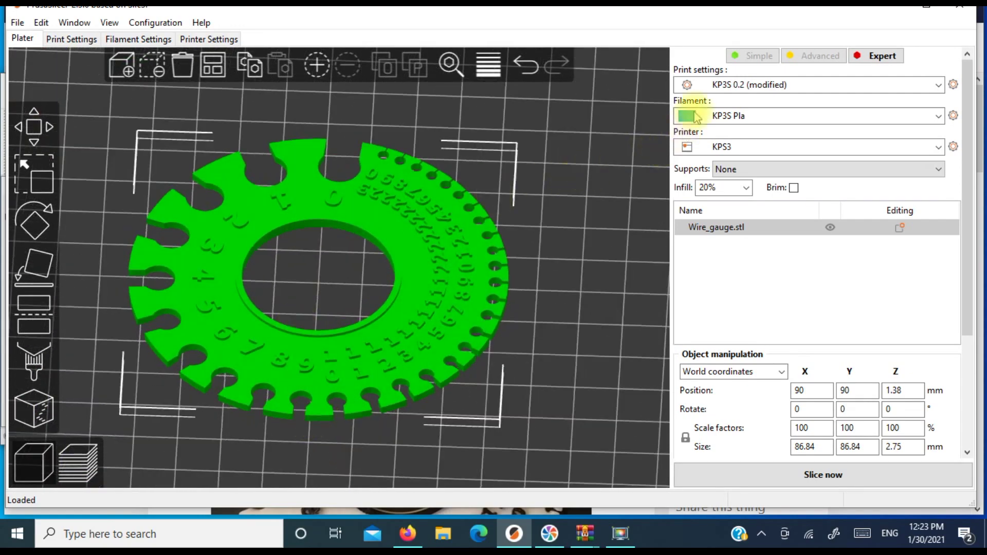
Step: Switch the print settings preset to KP3S 0.12, discarding the unsaved infill and support changes
{"action": "left_click", "coordinate": [740, 86]}
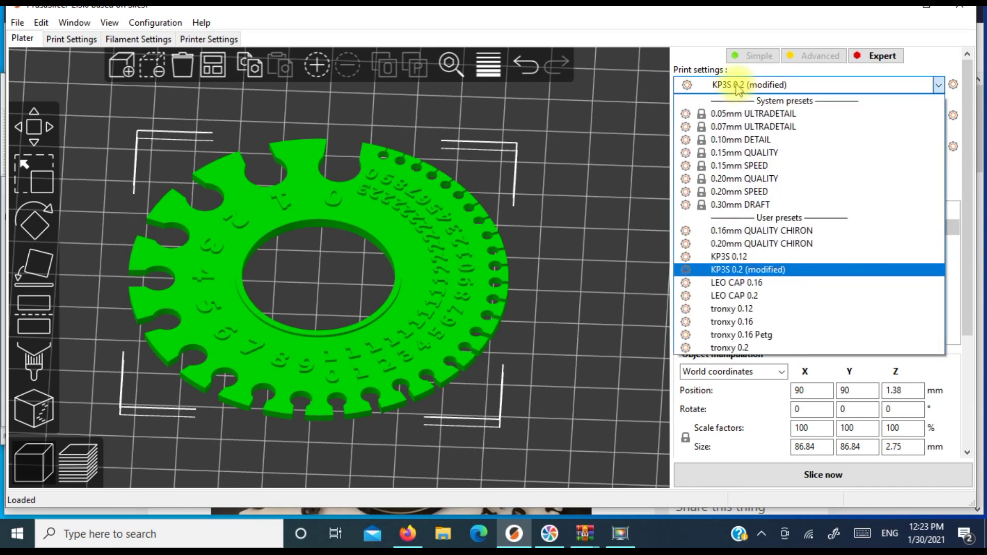
{"action": "left_click", "coordinate": [720, 256]}
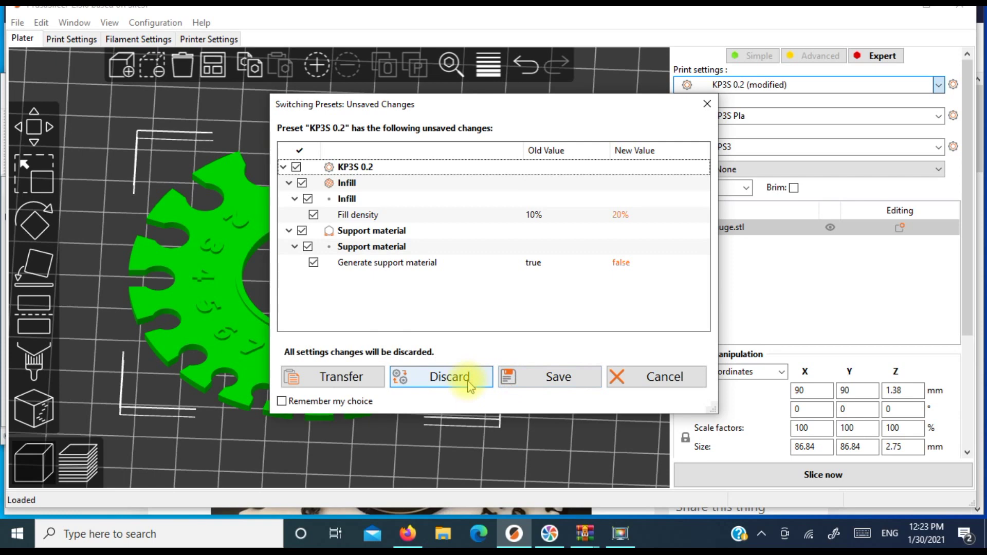
{"action": "left_click", "coordinate": [451, 378]}
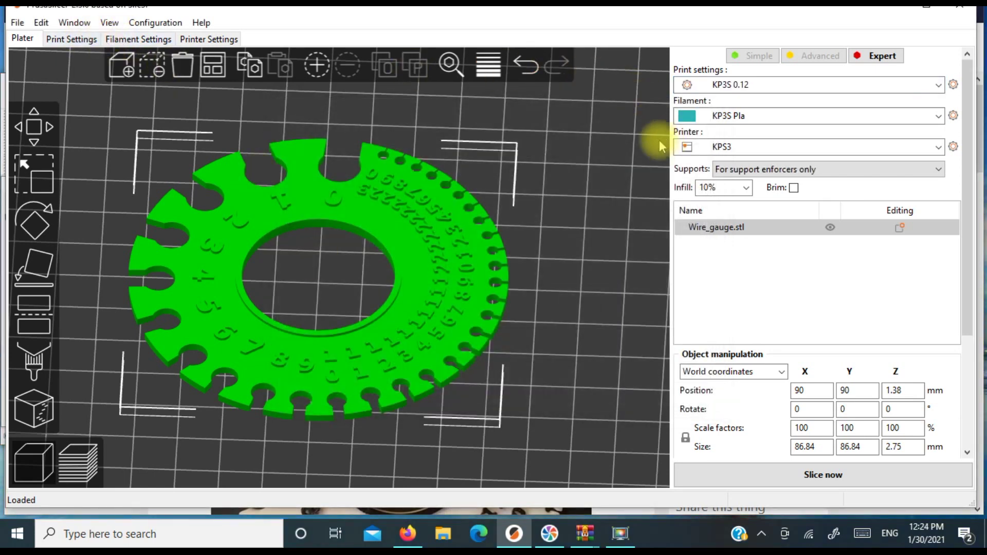
Step: Switch the filament preset to Generic PETG and review its cooling, advanced and filament override settings
{"action": "left_click", "coordinate": [73, 40]}
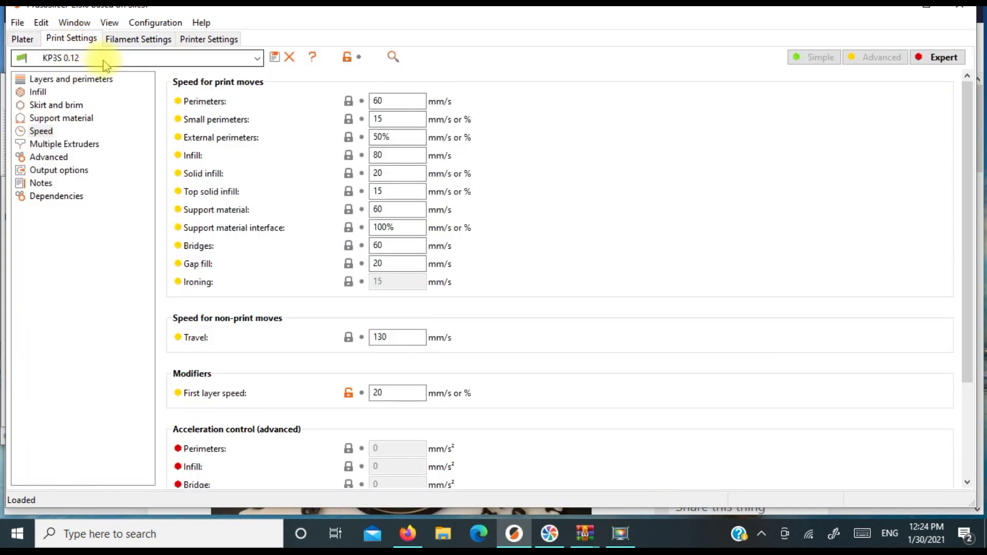
{"action": "left_click", "coordinate": [120, 42]}
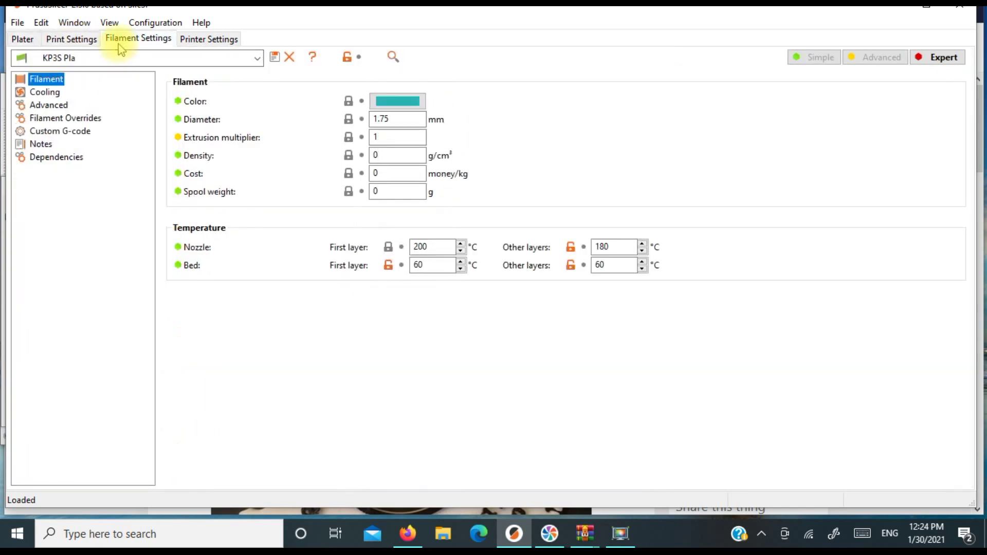
{"action": "left_click", "coordinate": [121, 60]}
{"action": "scroll", "coordinate": [96, 221], "scroll_direction": "up", "scroll_amount": 4}
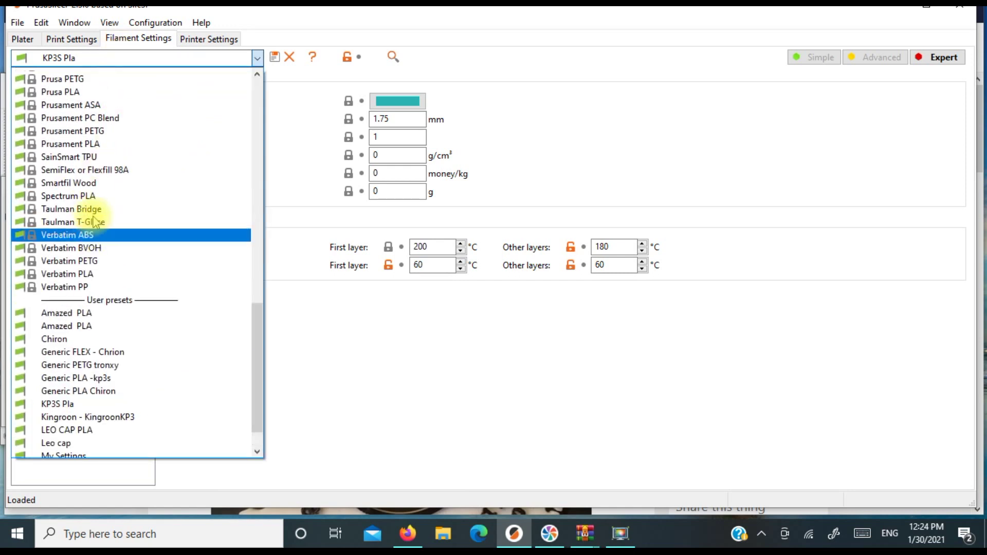
{"action": "scroll", "coordinate": [73, 185], "scroll_direction": "up", "scroll_amount": 6}
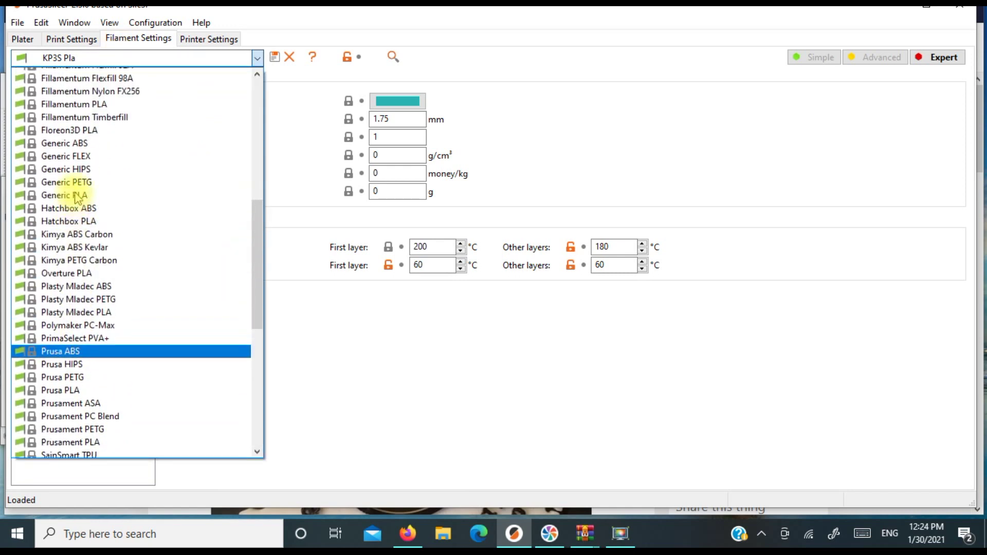
{"action": "left_click", "coordinate": [78, 256]}
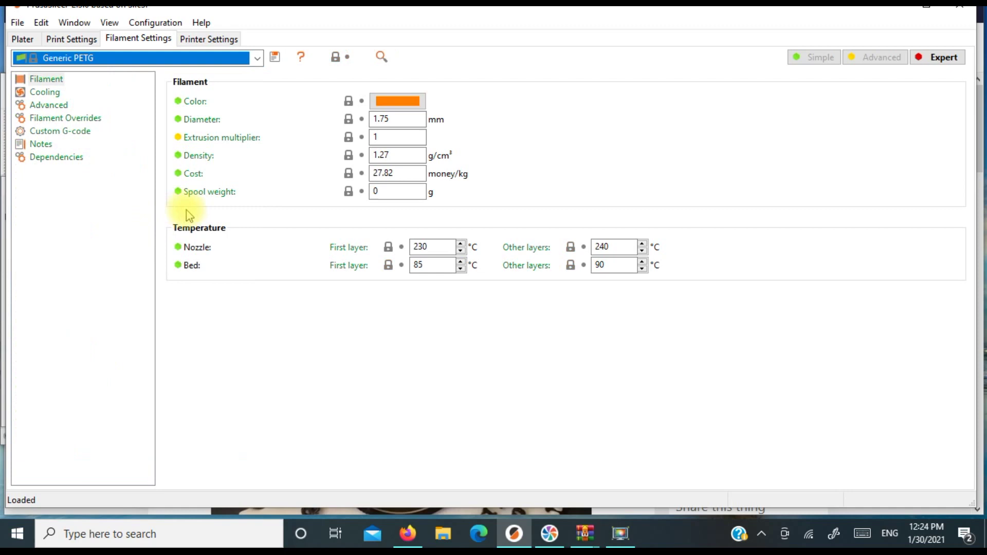
{"action": "left_click", "coordinate": [49, 94]}
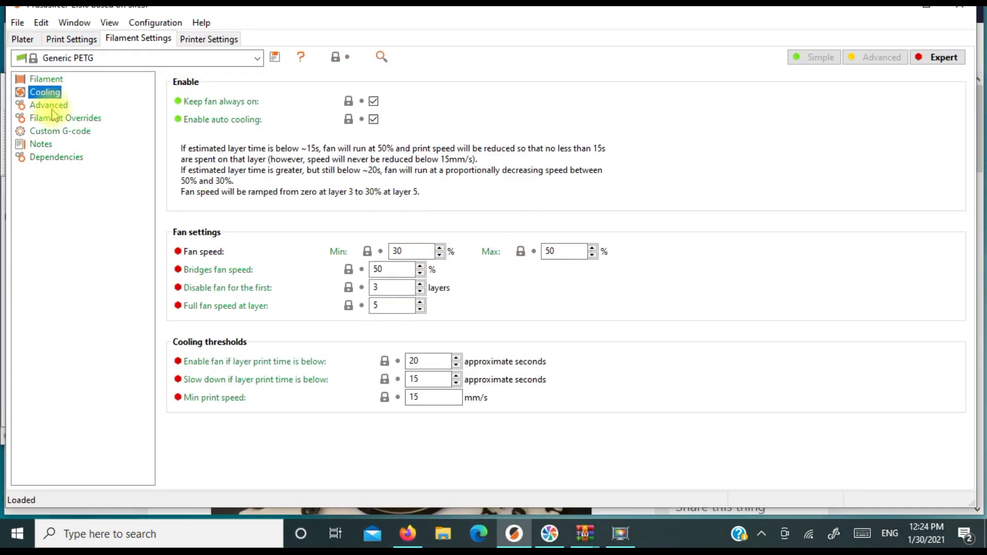
{"action": "left_click", "coordinate": [48, 105]}
{"action": "left_click", "coordinate": [54, 117]}
{"action": "left_click", "coordinate": [56, 133]}
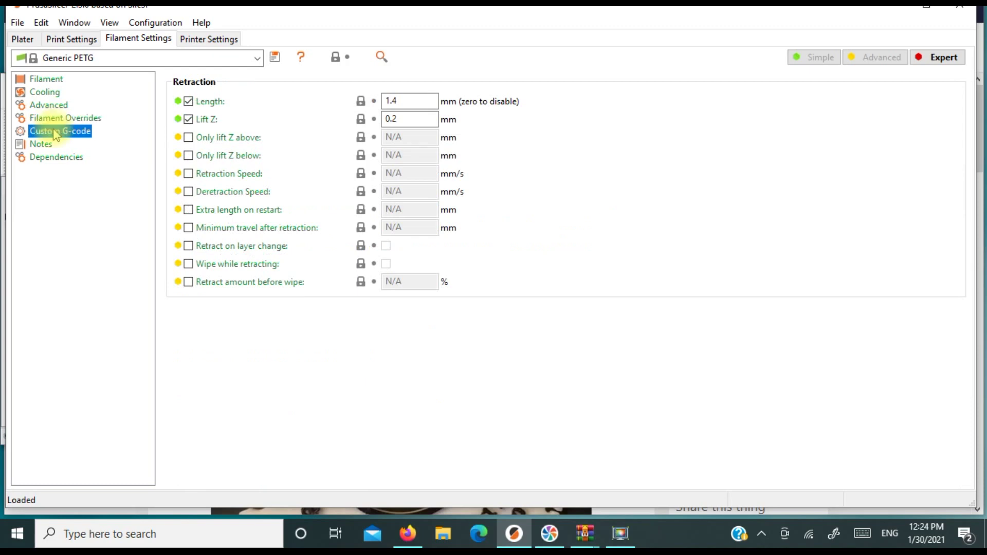
Step: Return to the plater and set the wire gauge's print supports to None and its infill to 20%
{"action": "left_click", "coordinate": [18, 38]}
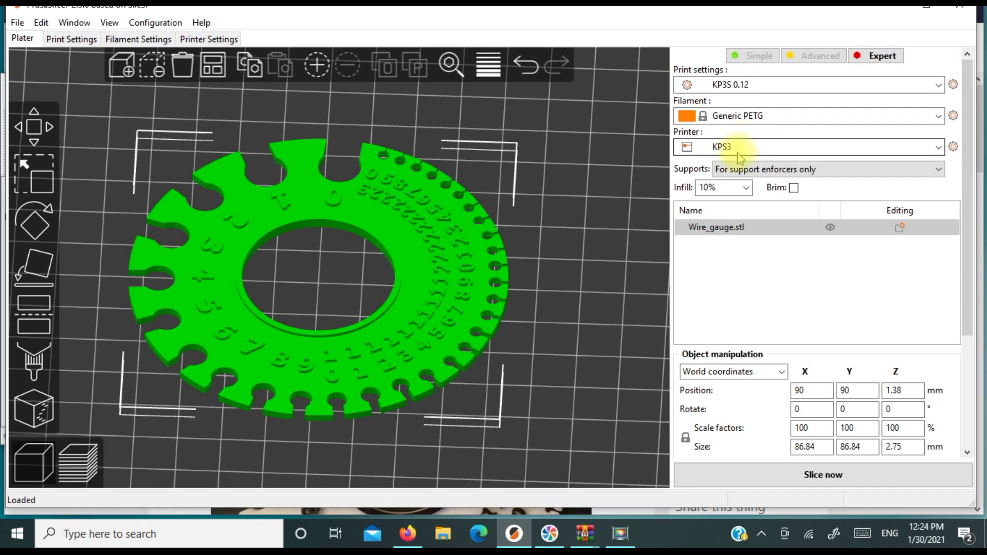
{"action": "left_click", "coordinate": [738, 169]}
{"action": "left_click", "coordinate": [744, 183]}
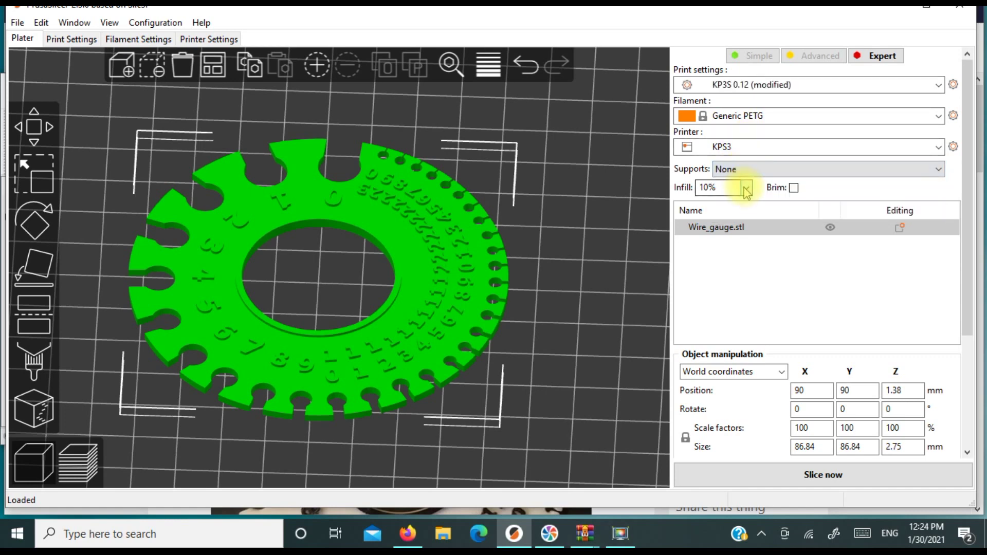
{"action": "left_click", "coordinate": [746, 188]}
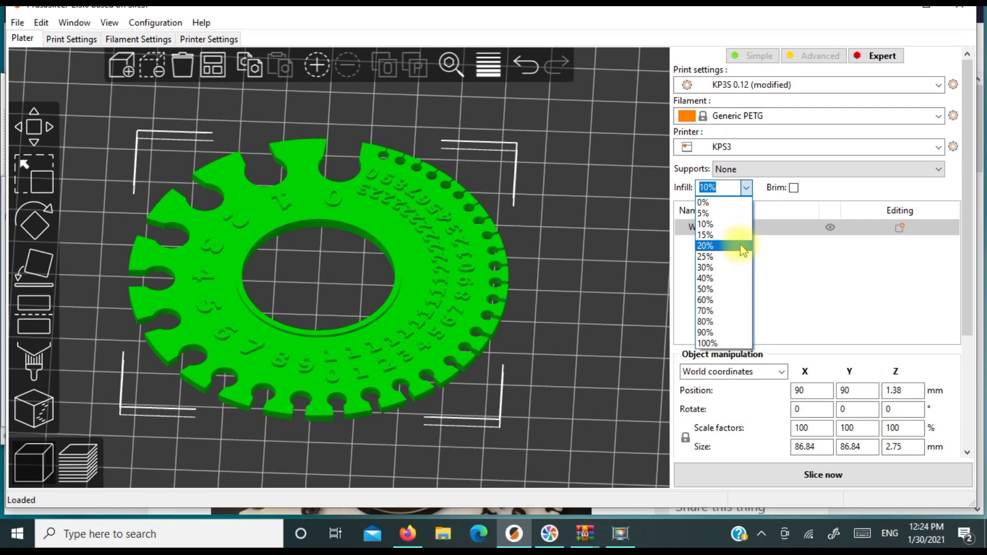
{"action": "left_click", "coordinate": [743, 246]}
Step: Slice the wire gauge model to generate its layer preview
{"action": "mouse_move", "coordinate": [586, 310]}
{"action": "left_mouse_down"}
{"action": "mouse_move", "coordinate": [585, 289]}
{"action": "mouse_move", "coordinate": [591, 307]}
{"action": "left_mouse_up"}
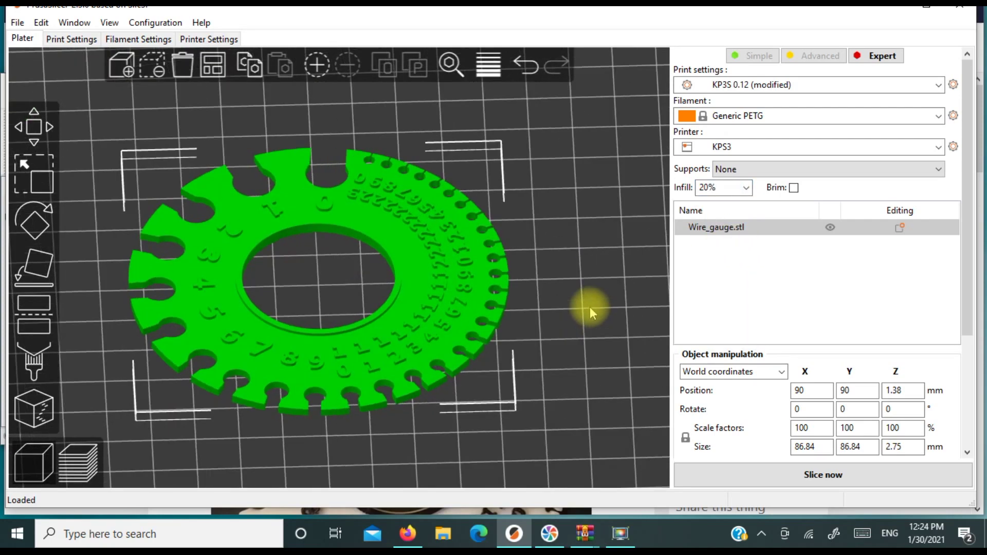
{"action": "left_click", "coordinate": [740, 475]}
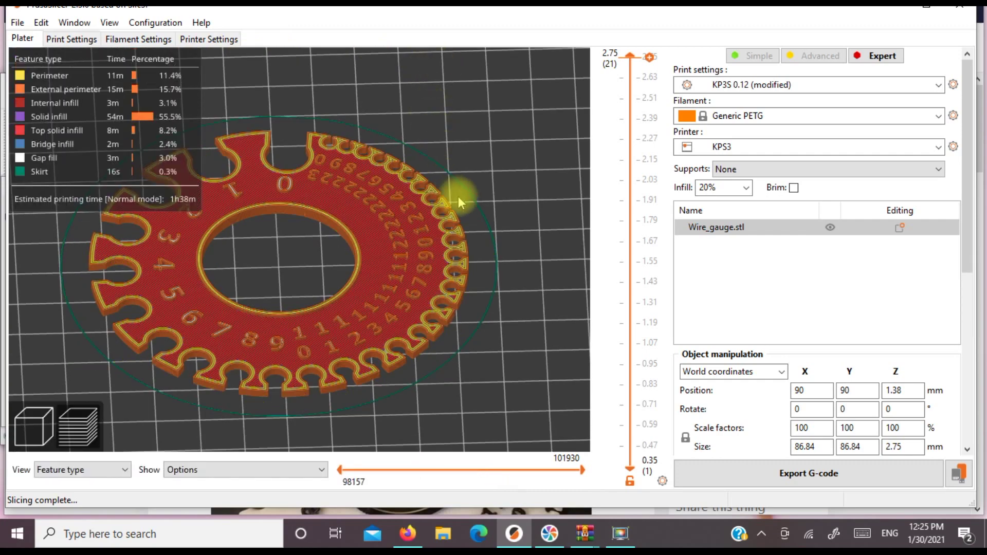
{"action": "left_click_drag", "start_coordinate": [504, 276], "coordinate": [500, 257]}
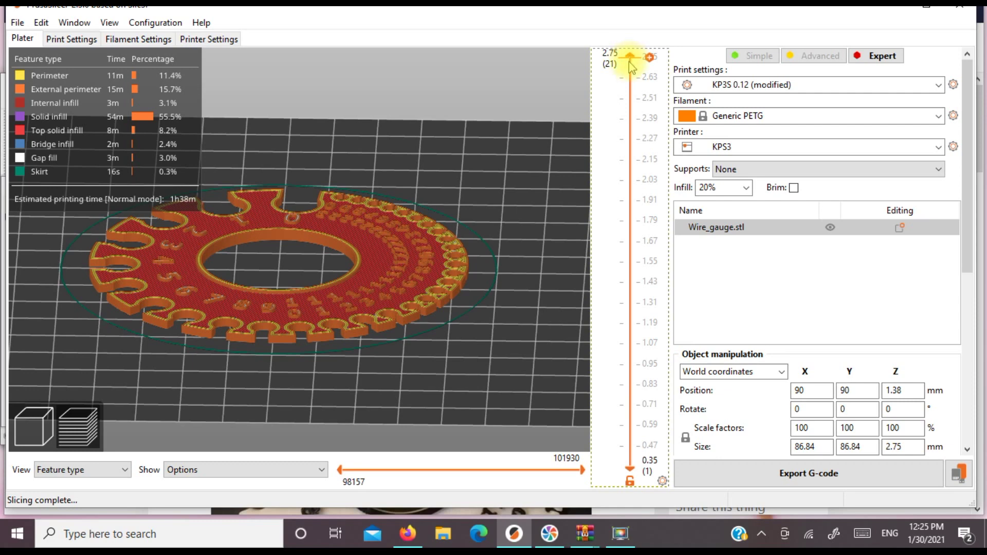
Step: Add a colour change at the 2.15 mm height (layer 16) of the wire gauge and slice the model again
{"action": "left_click_drag", "start_coordinate": [630, 62], "coordinate": [632, 155]}
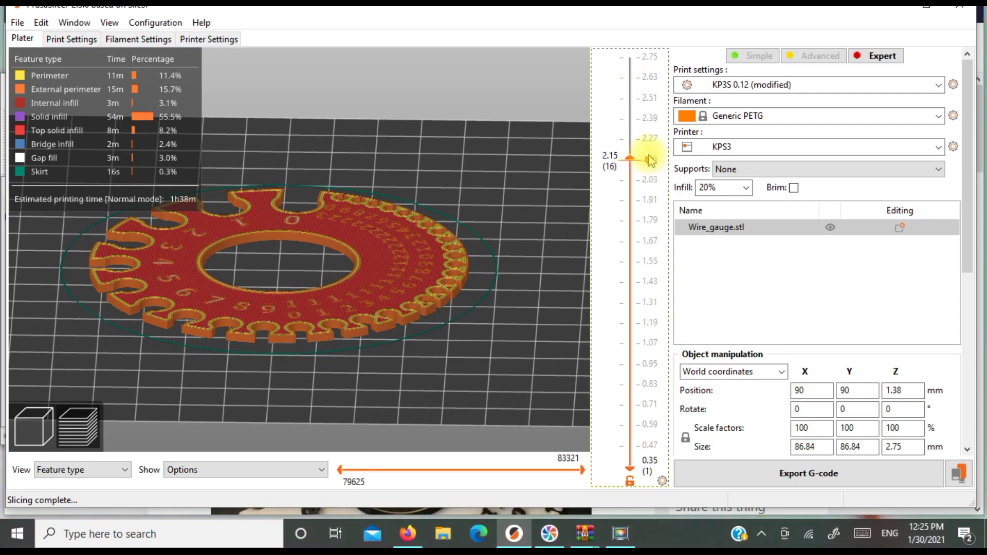
{"action": "left_click", "coordinate": [649, 160]}
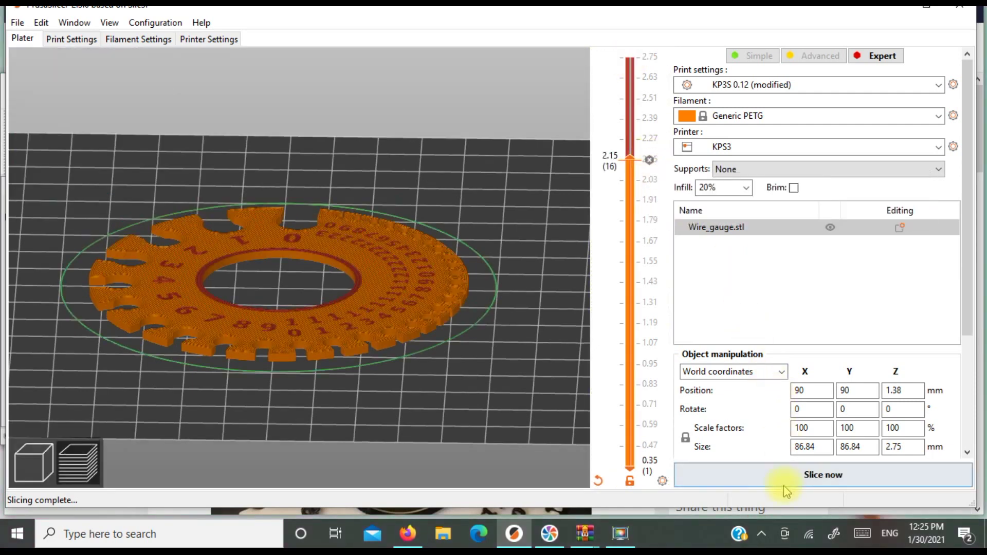
{"action": "left_click", "coordinate": [786, 477]}
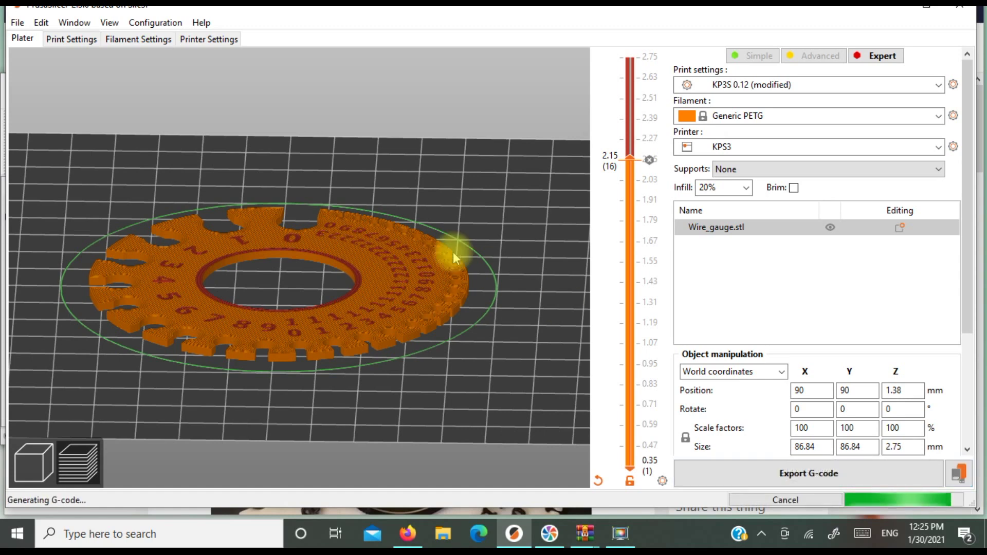
{"action": "scroll", "coordinate": [458, 384], "scroll_direction": "up", "scroll_amount": 2}
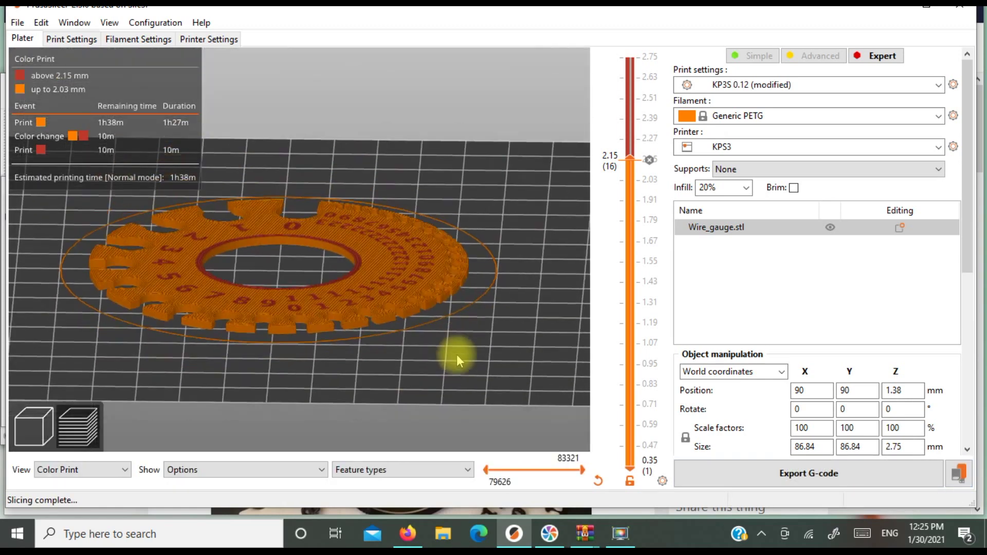